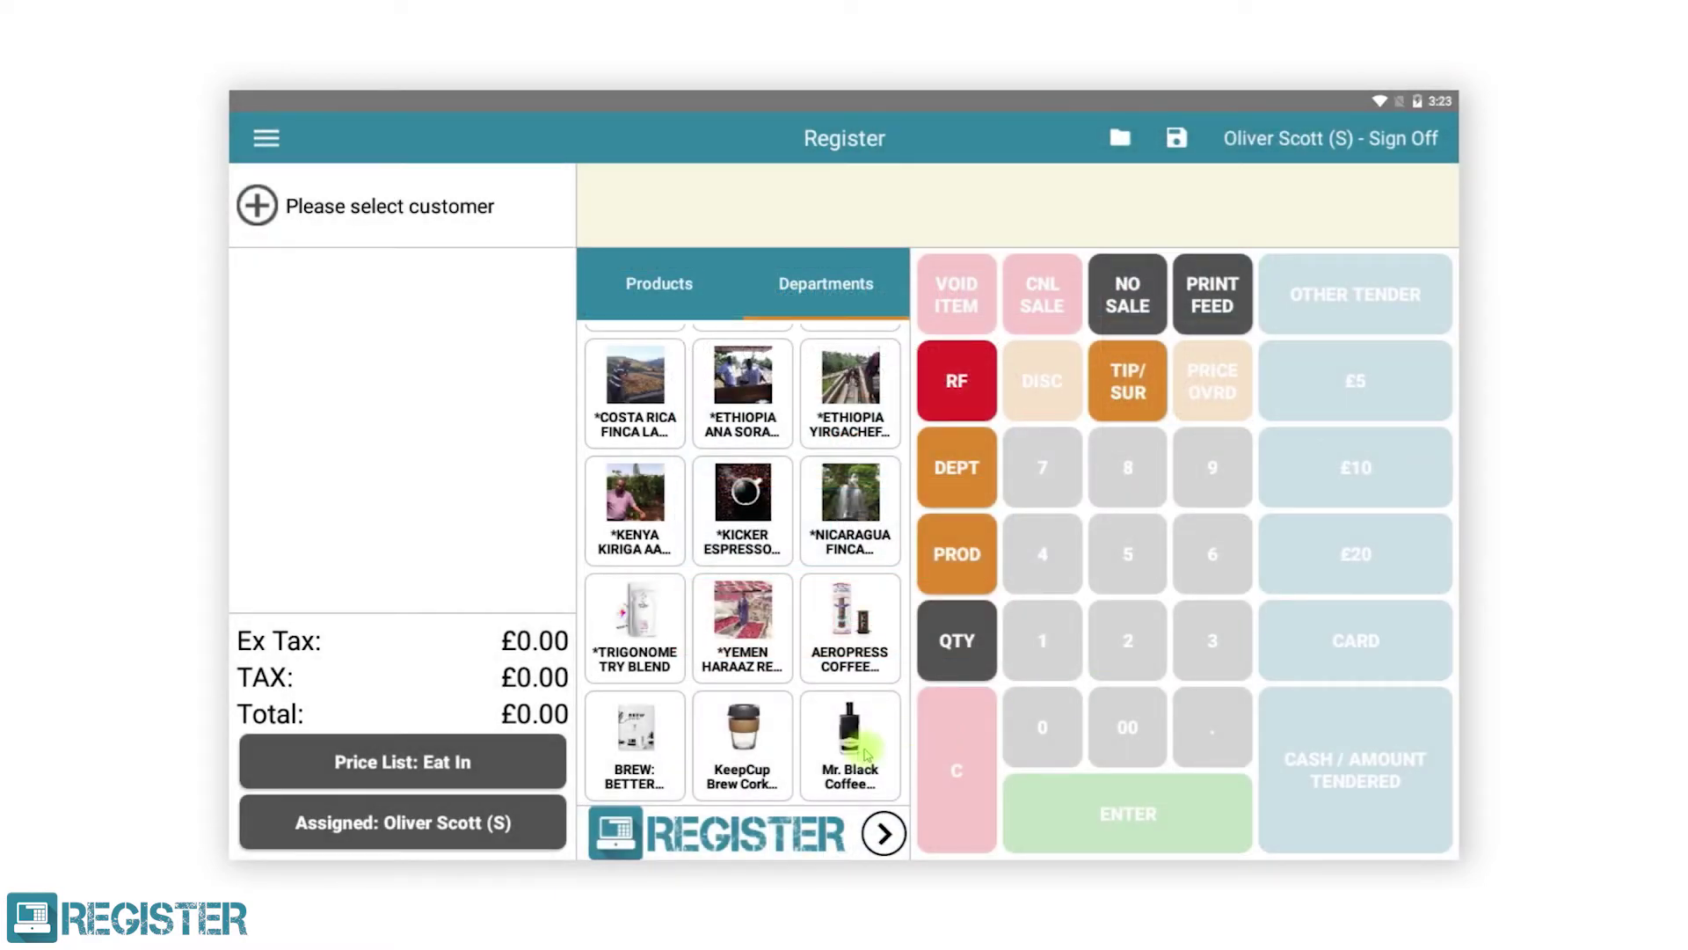
- Sell Mr. Black Coffee Liqueur for £29.99 cash, accepting it as Accepted - ID Verified
left_click(866, 753)
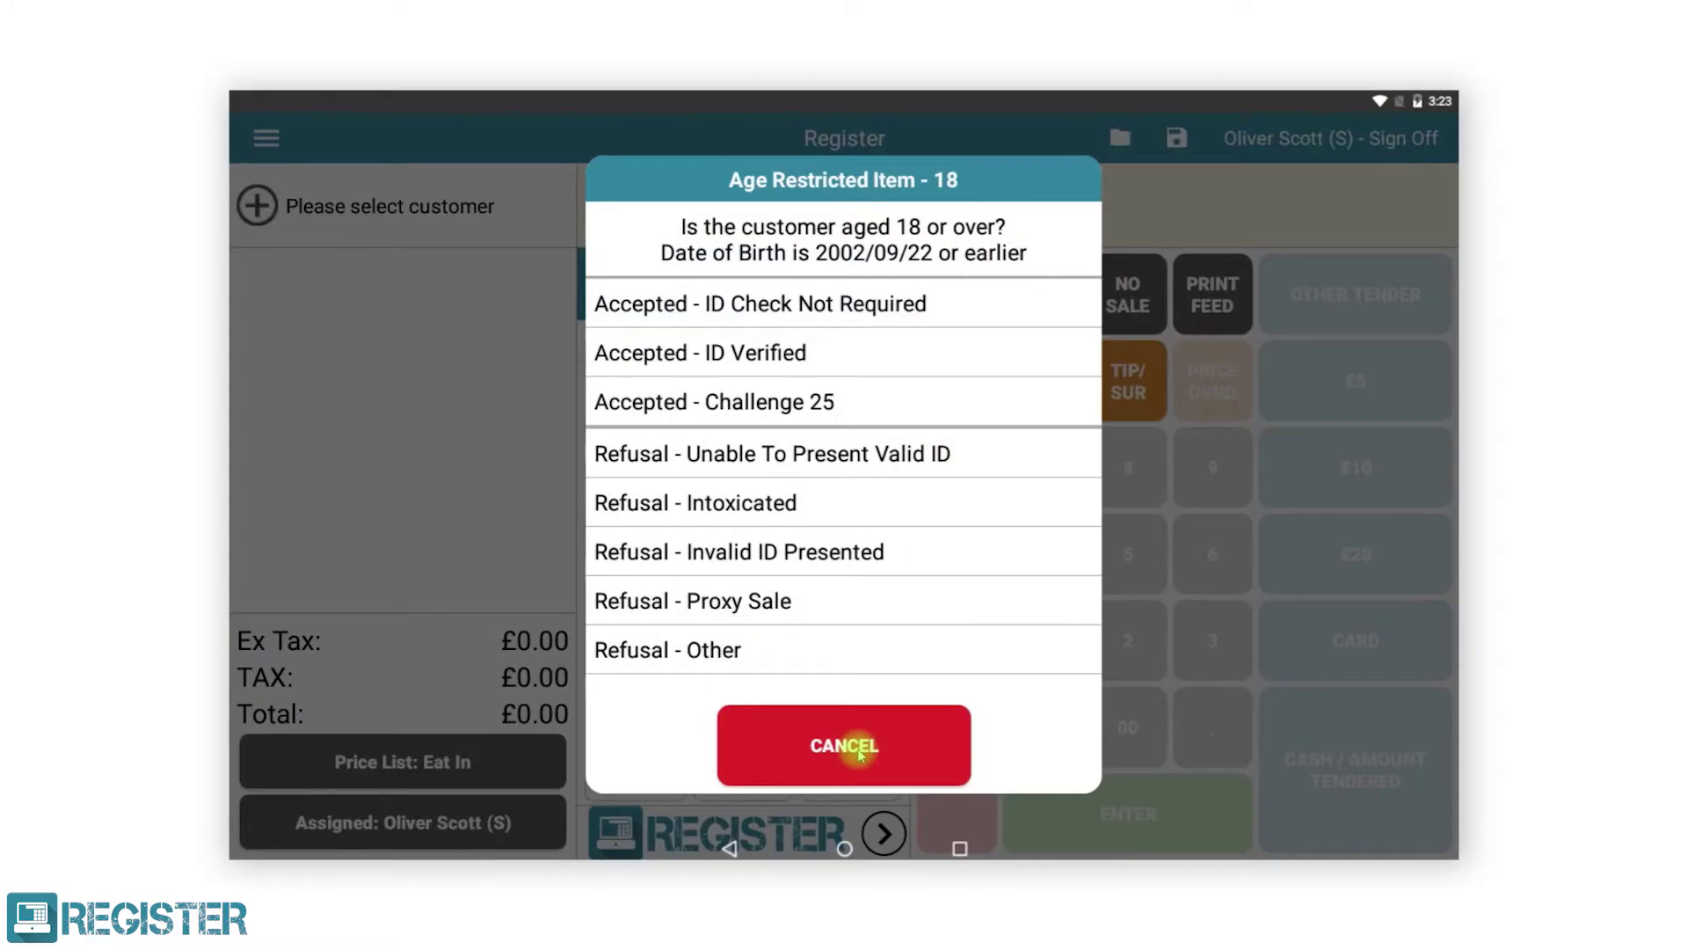
left_click(794, 362)
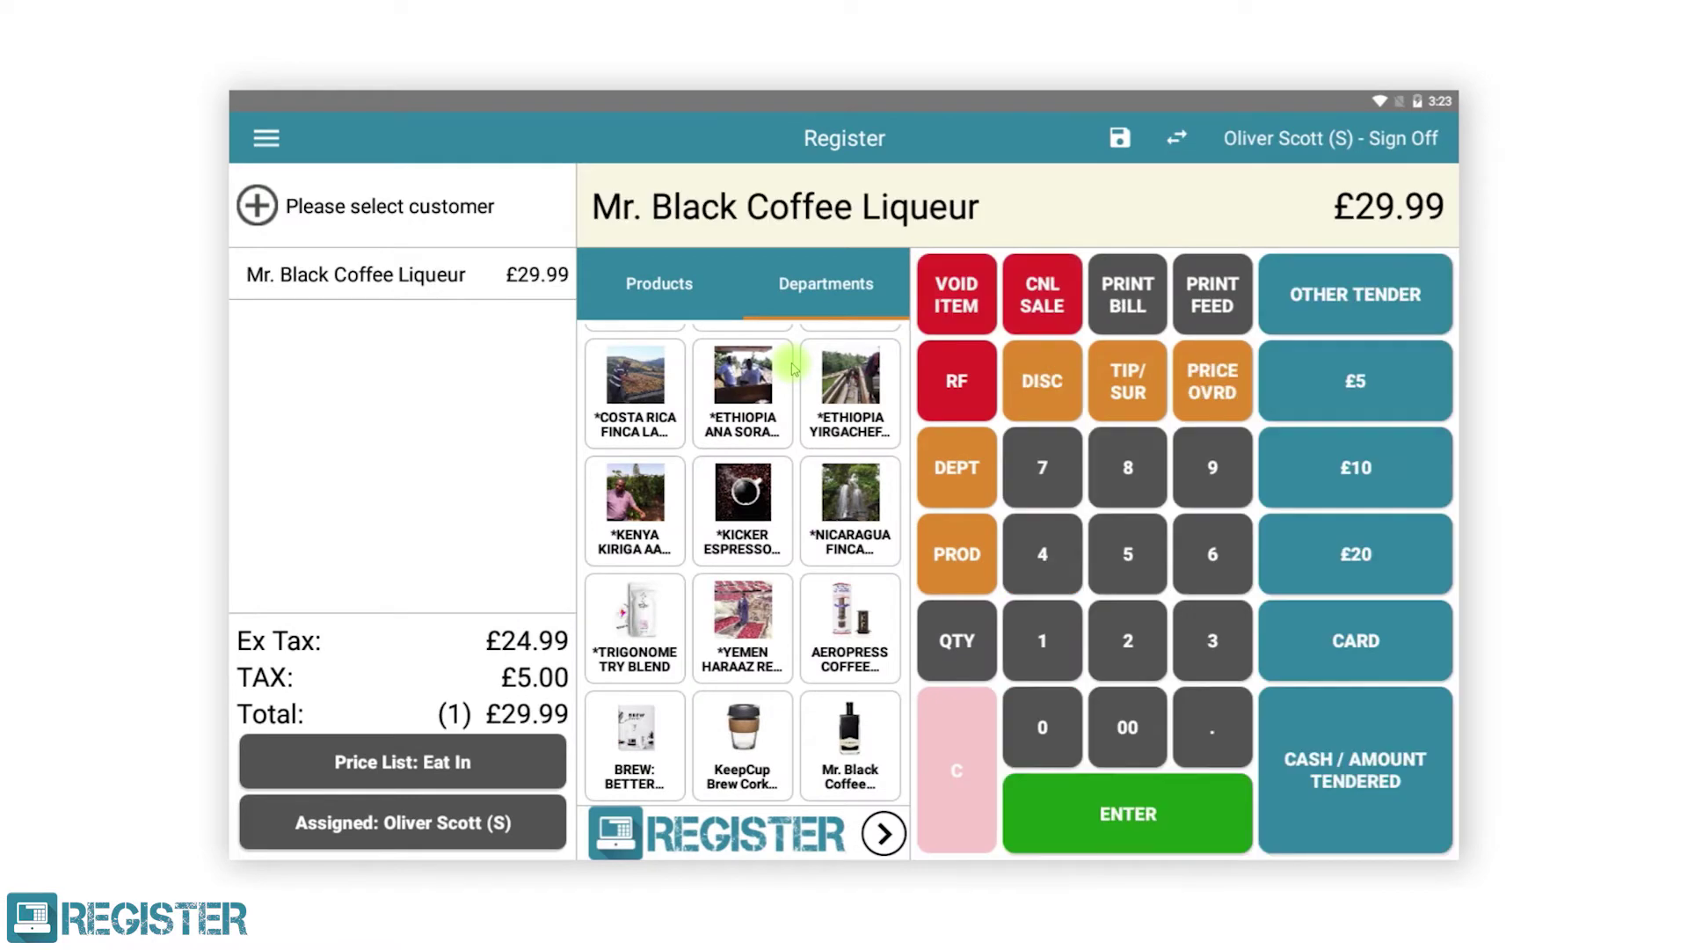
left_click(1294, 721)
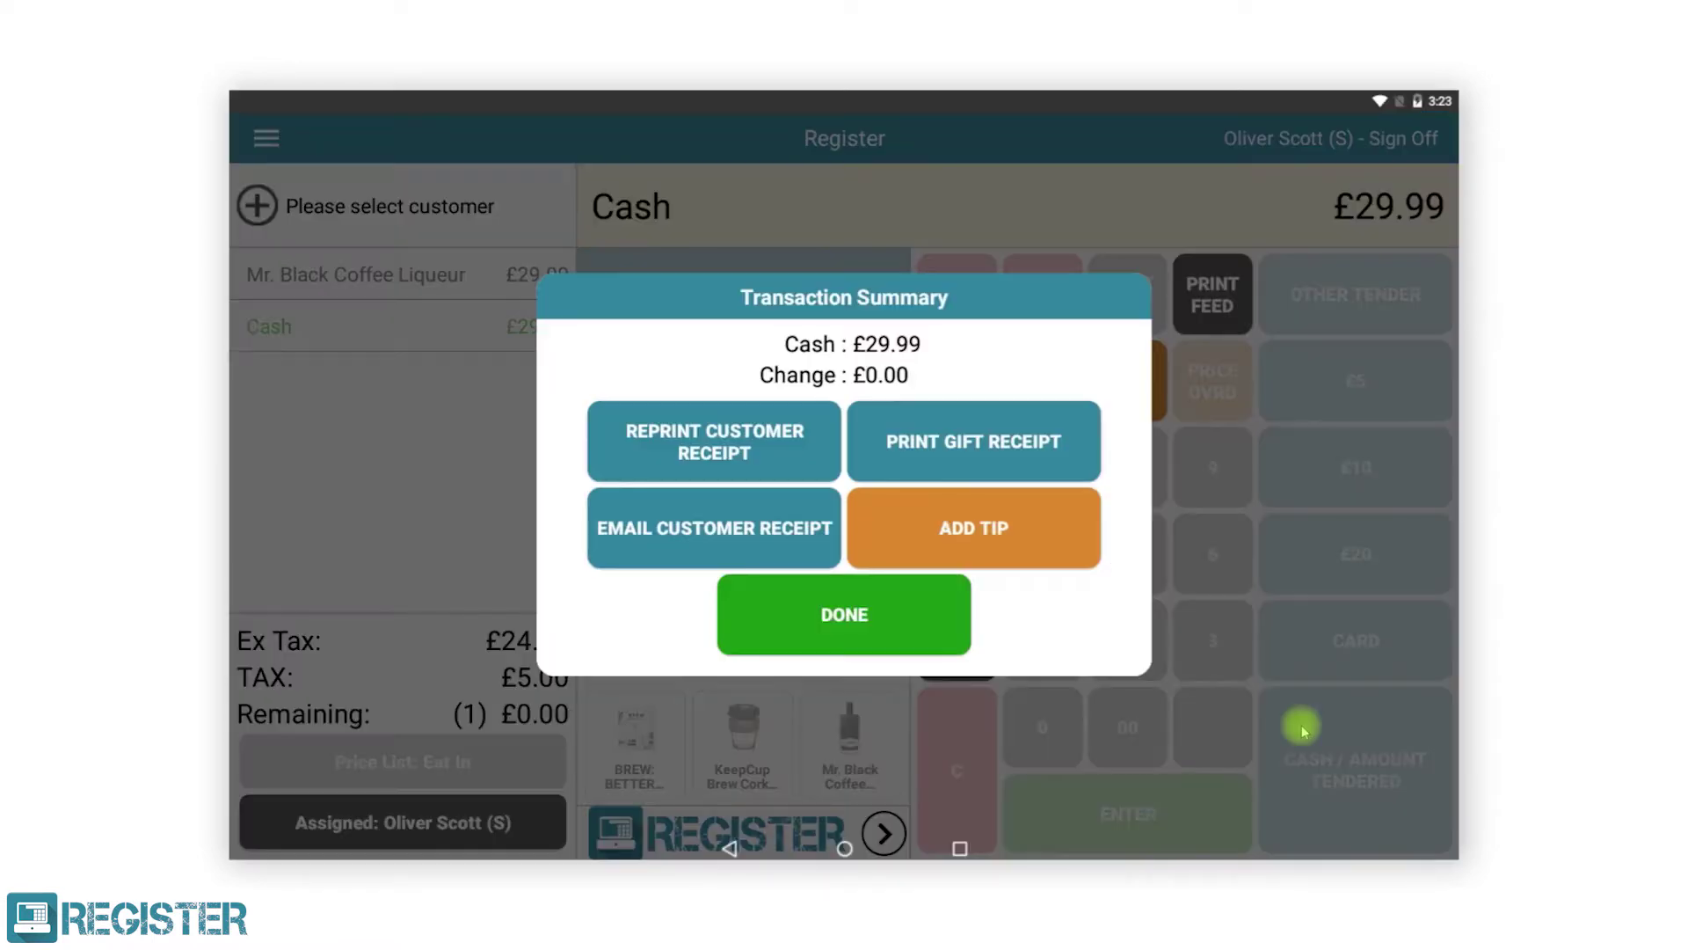
left_click(955, 640)
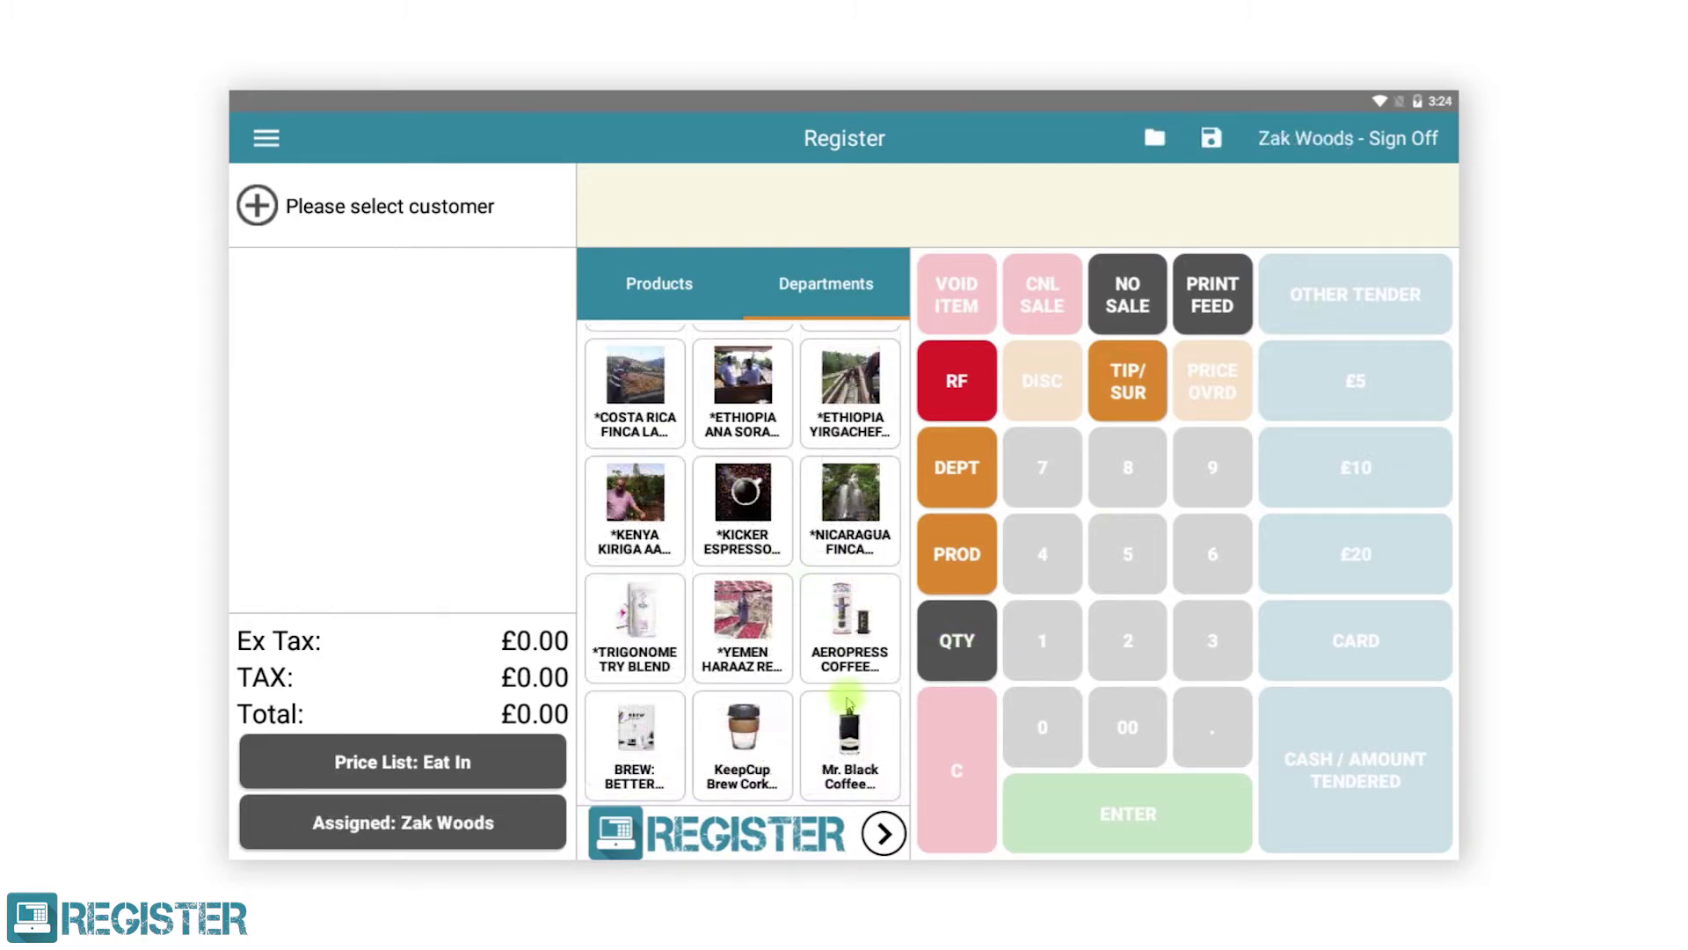
- Ring up Mr. Black Coffee Liqueur again, approve with a staff member's PIN, and accept under Challenge 25
left_click(850, 720)
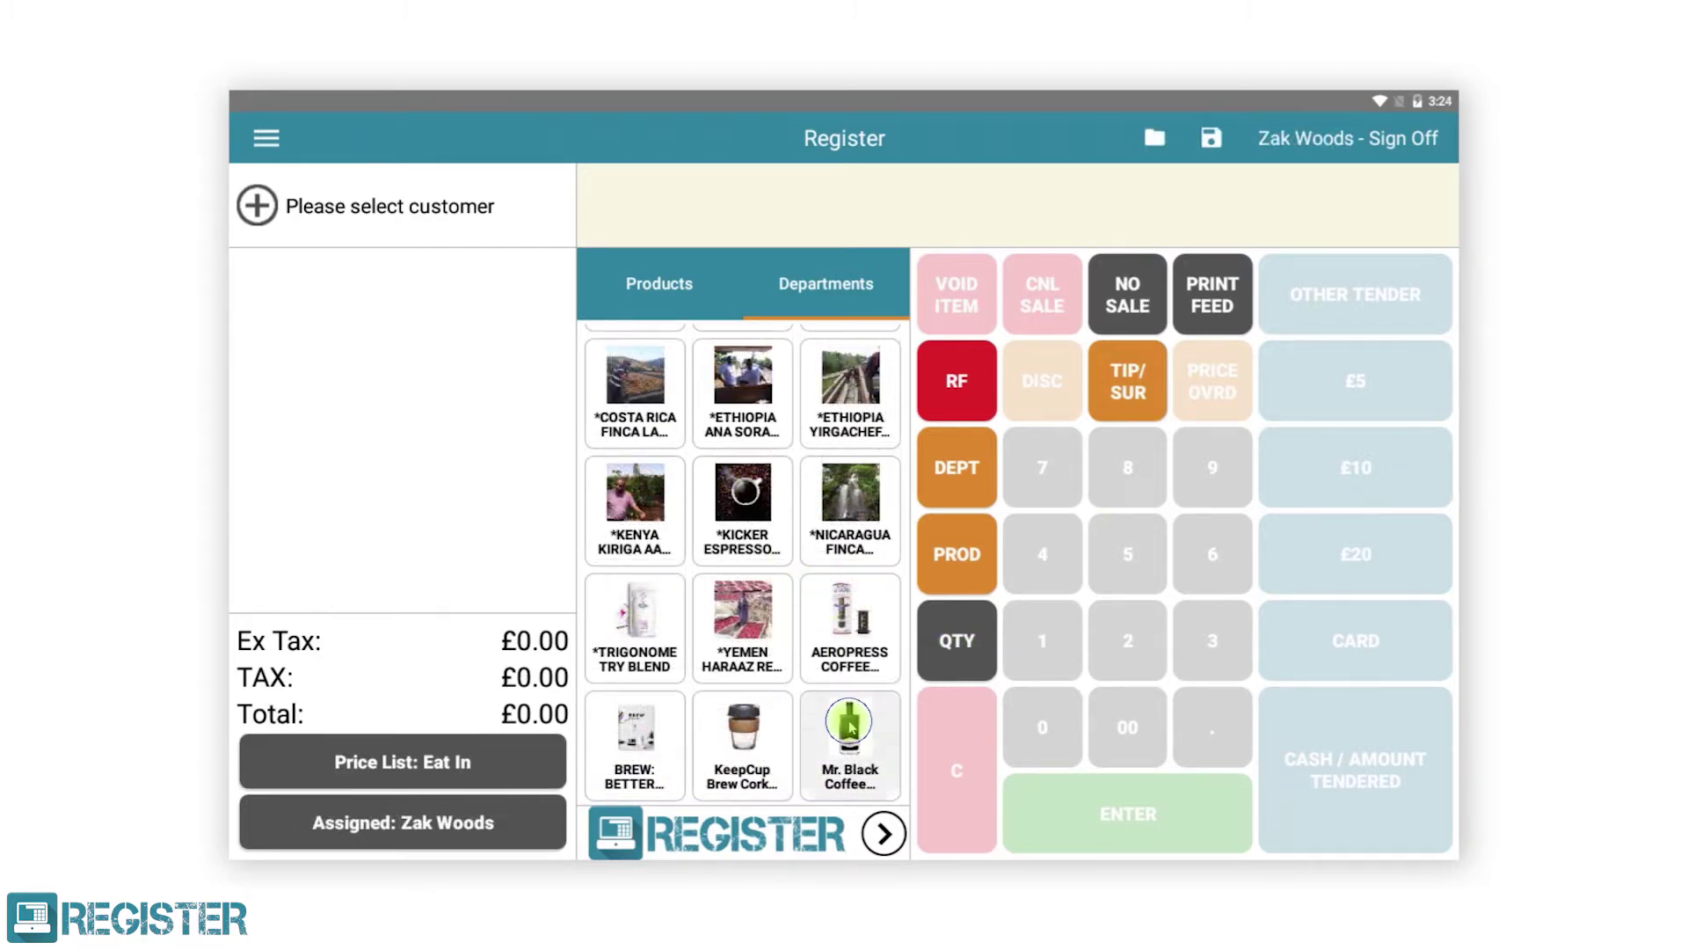
left_click(882, 457)
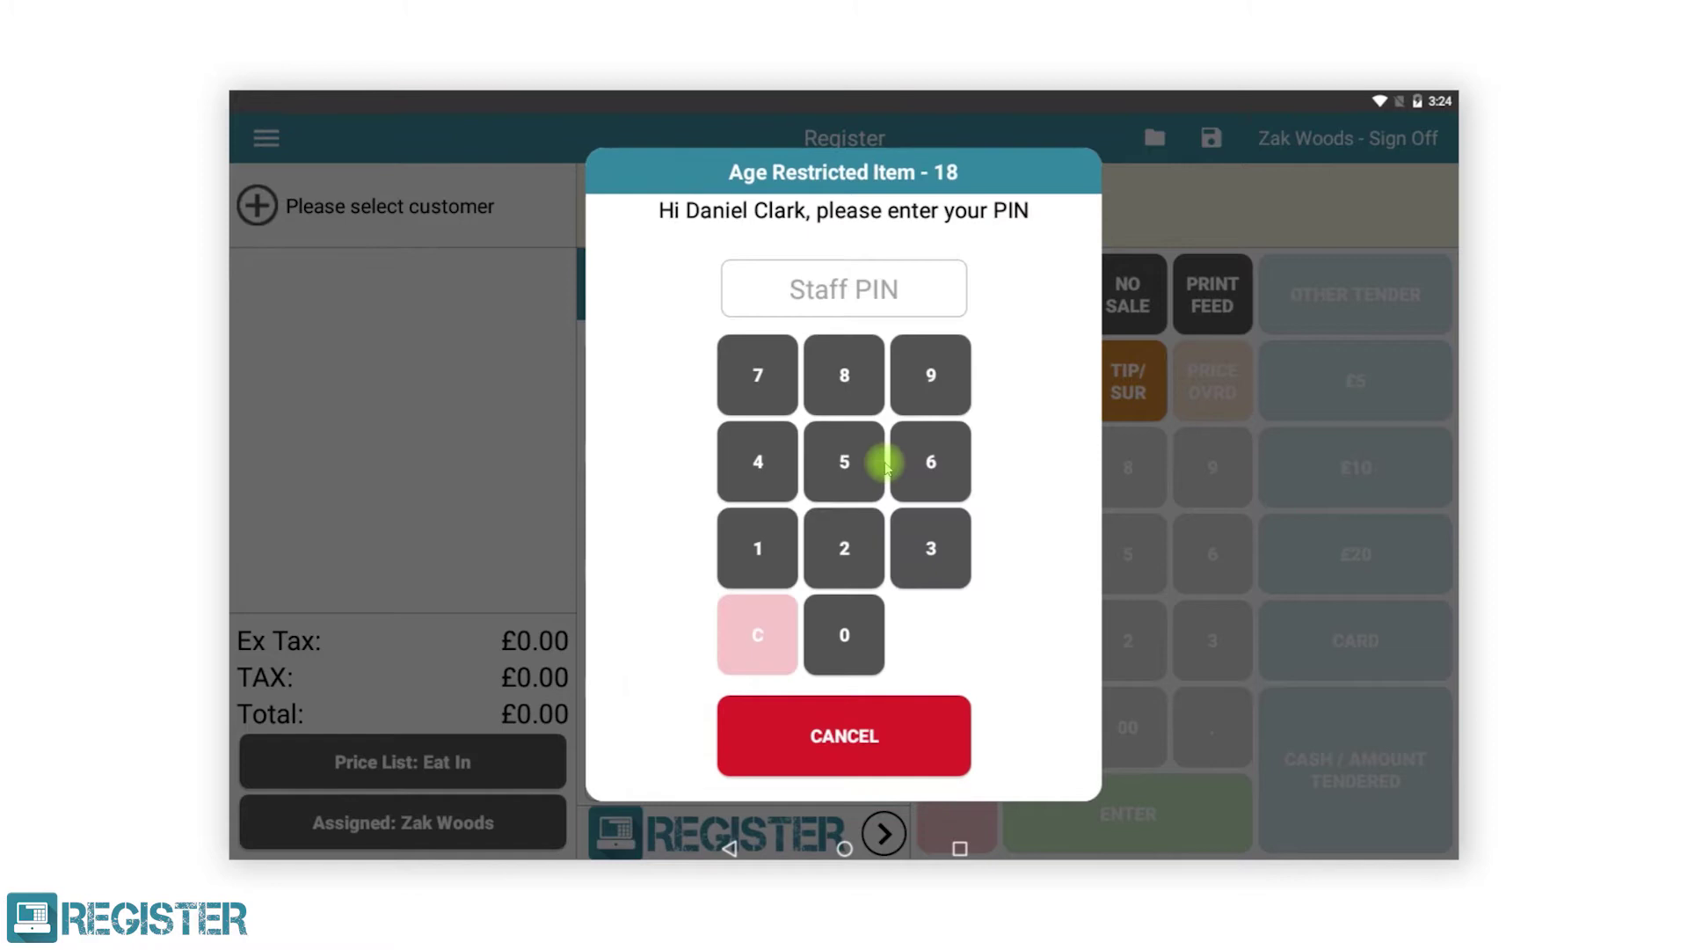
left_click(774, 550)
left_click(842, 552)
left_click(892, 547)
left_click(773, 471)
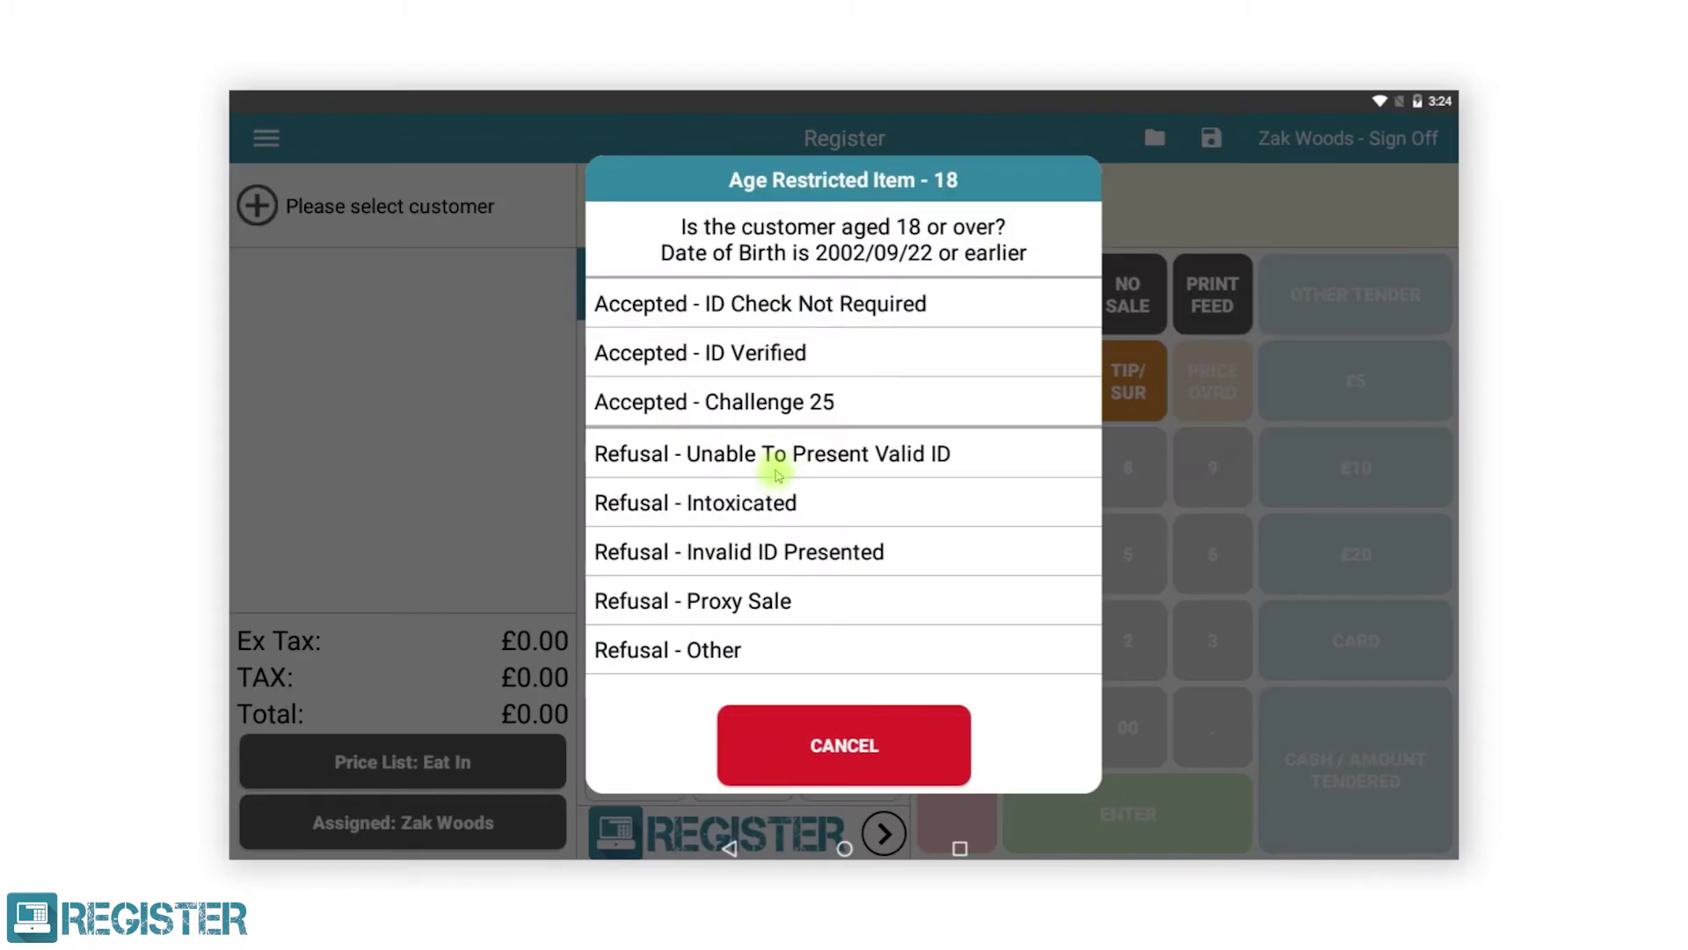
left_click(791, 407)
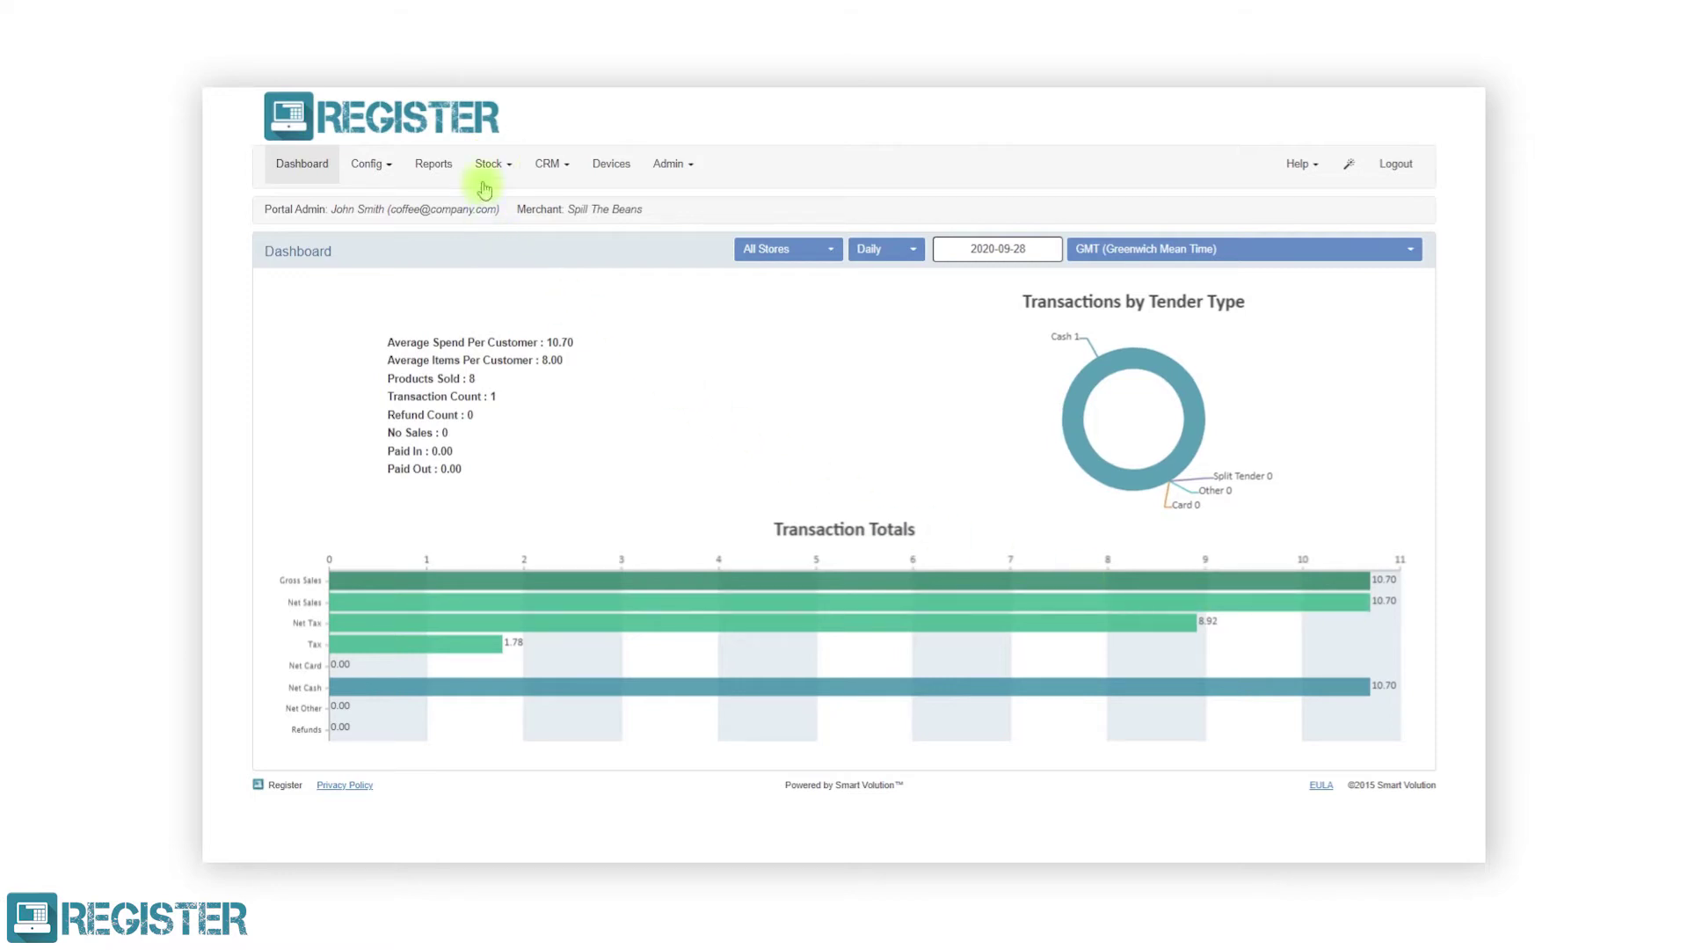
- Search Stock > Products and open Mr. Black Coffee Liqueur for editing
left_click(486, 166)
left_click(493, 222)
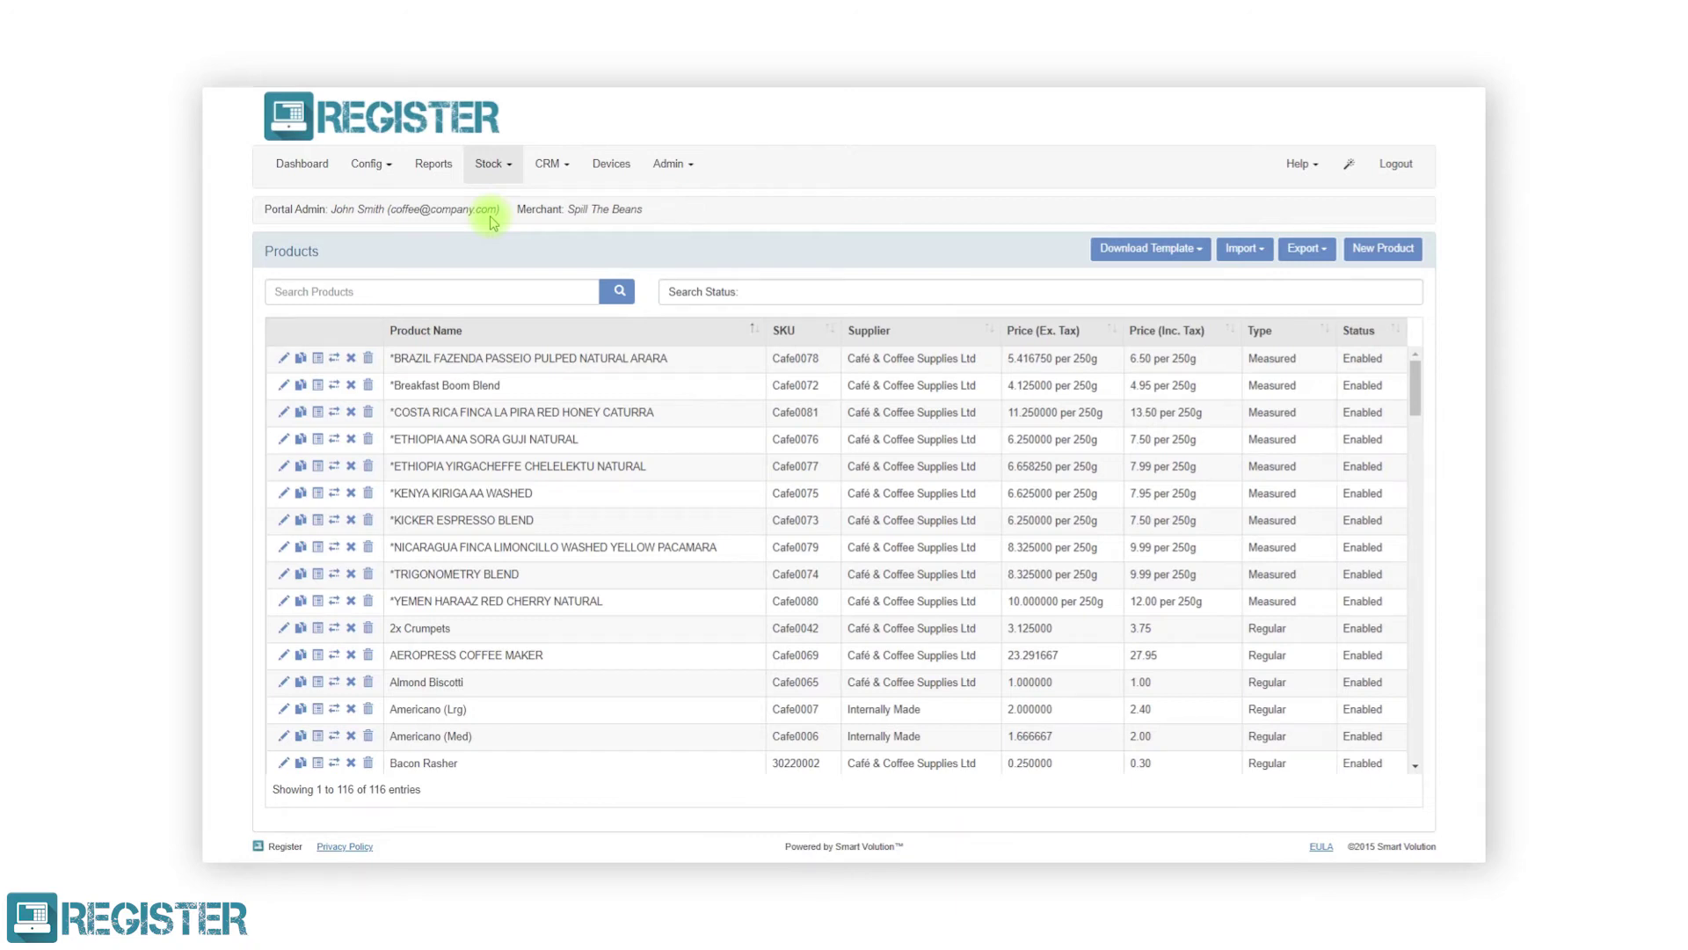
left_click(471, 292)
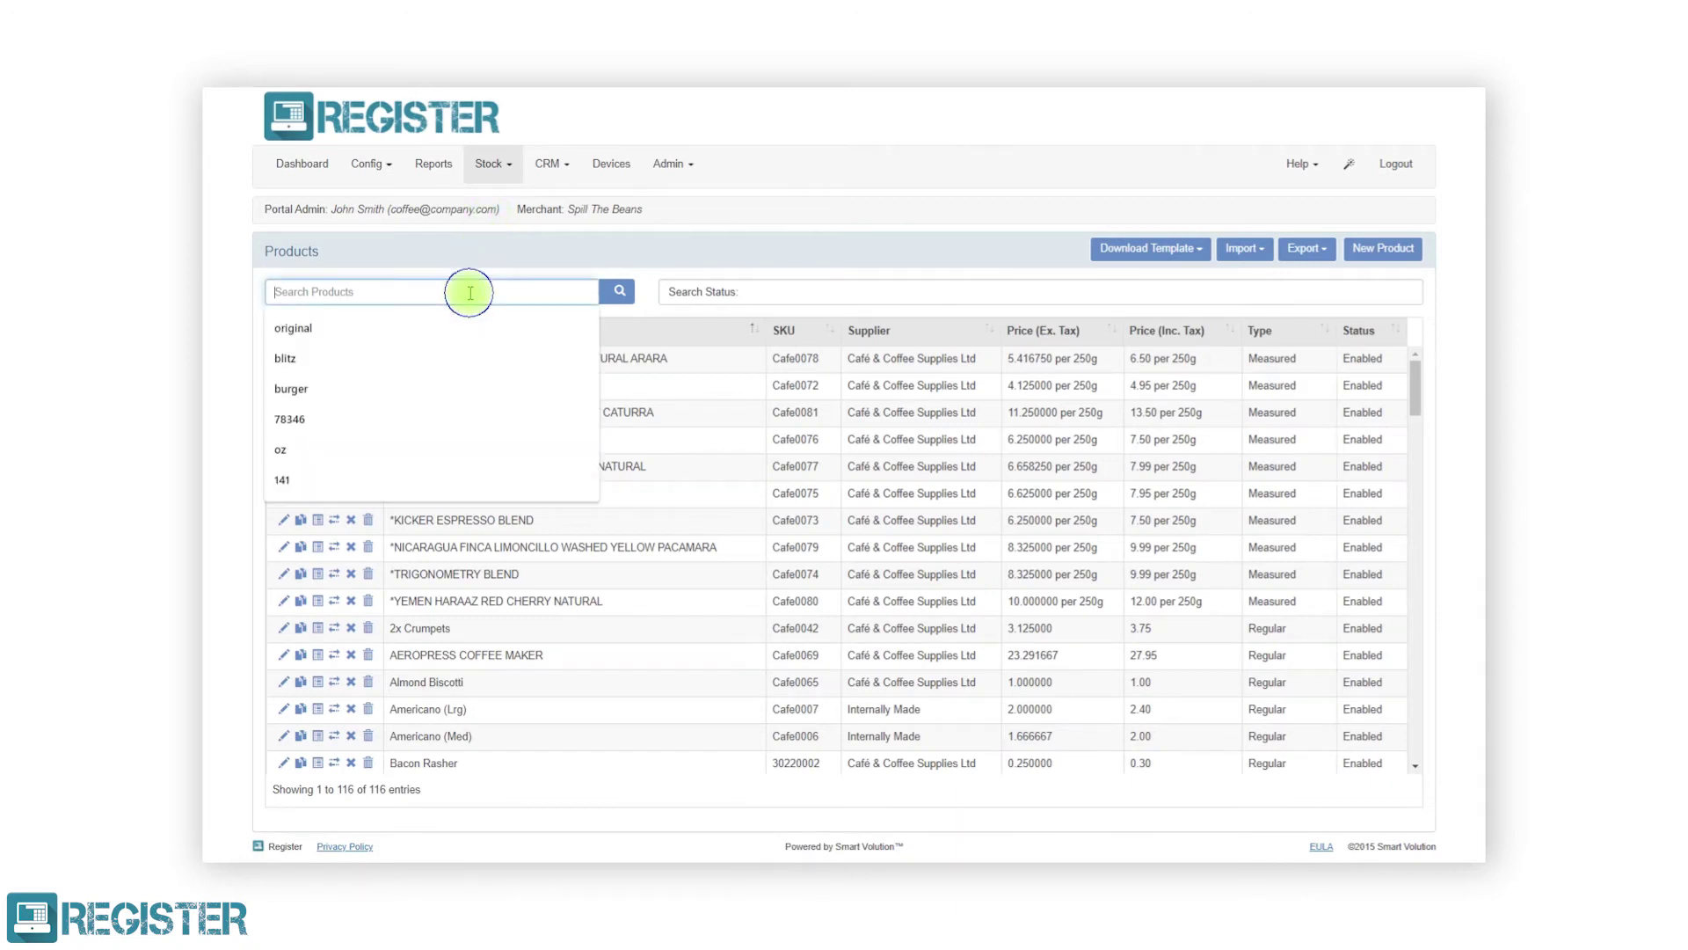
type("liq")
key("Return")
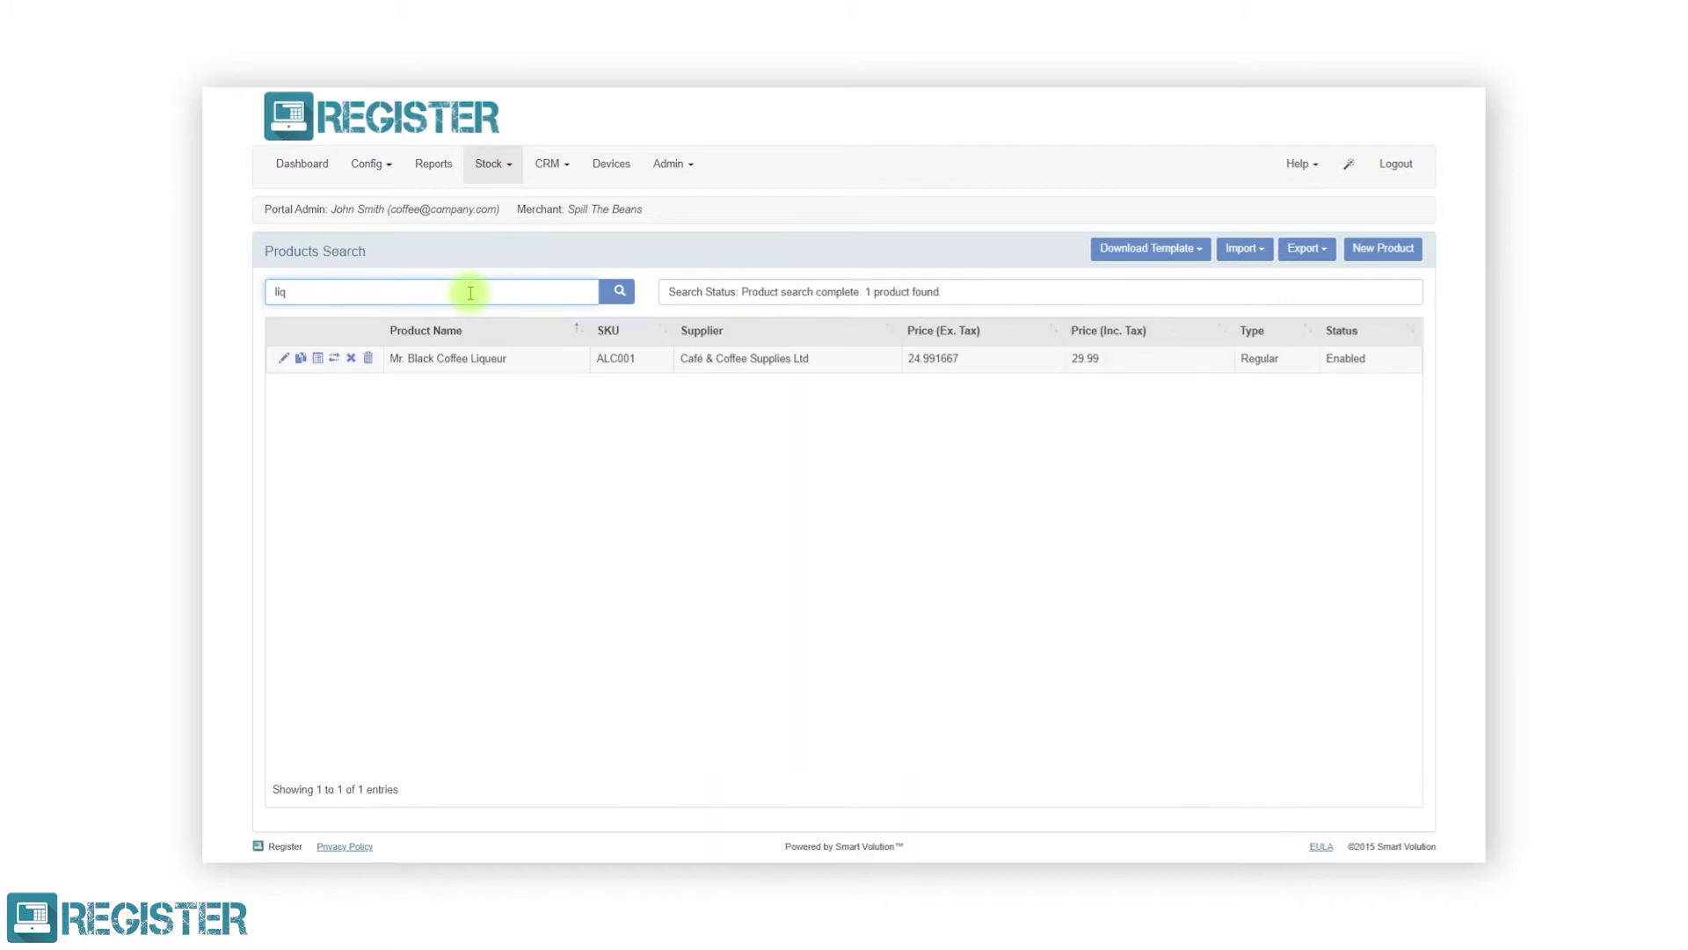
left_click(286, 360)
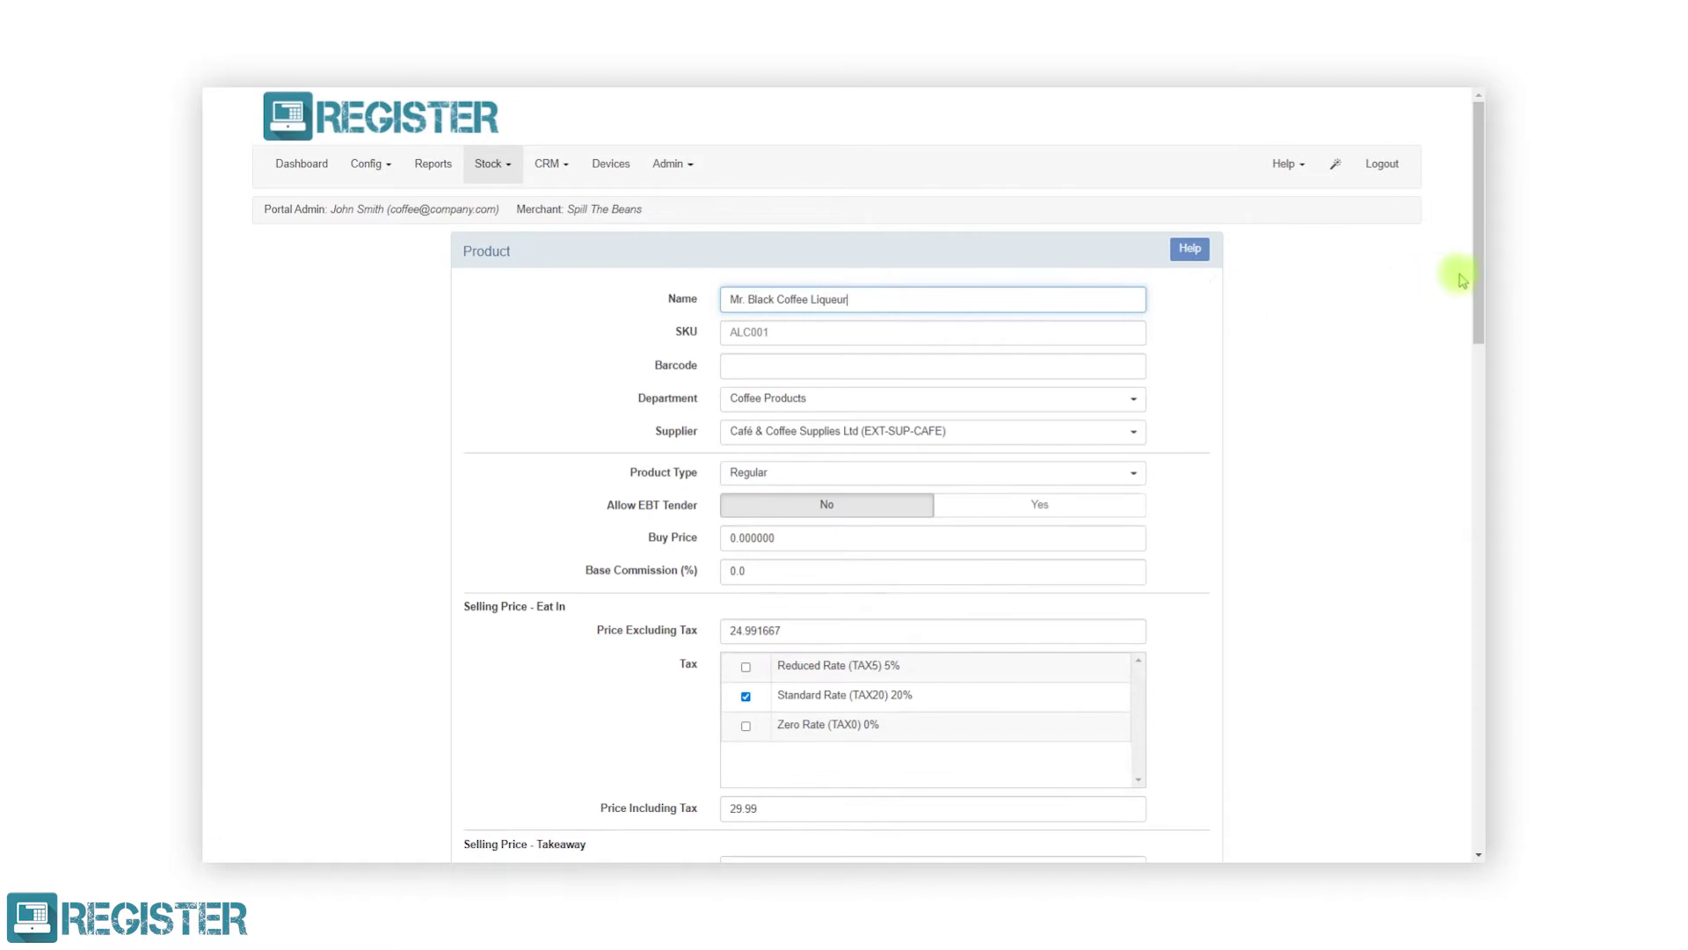
- Set its Minimum Purchasing Age and Minimum Selling Age both to 18
scroll(1463, 279, "down", 10)
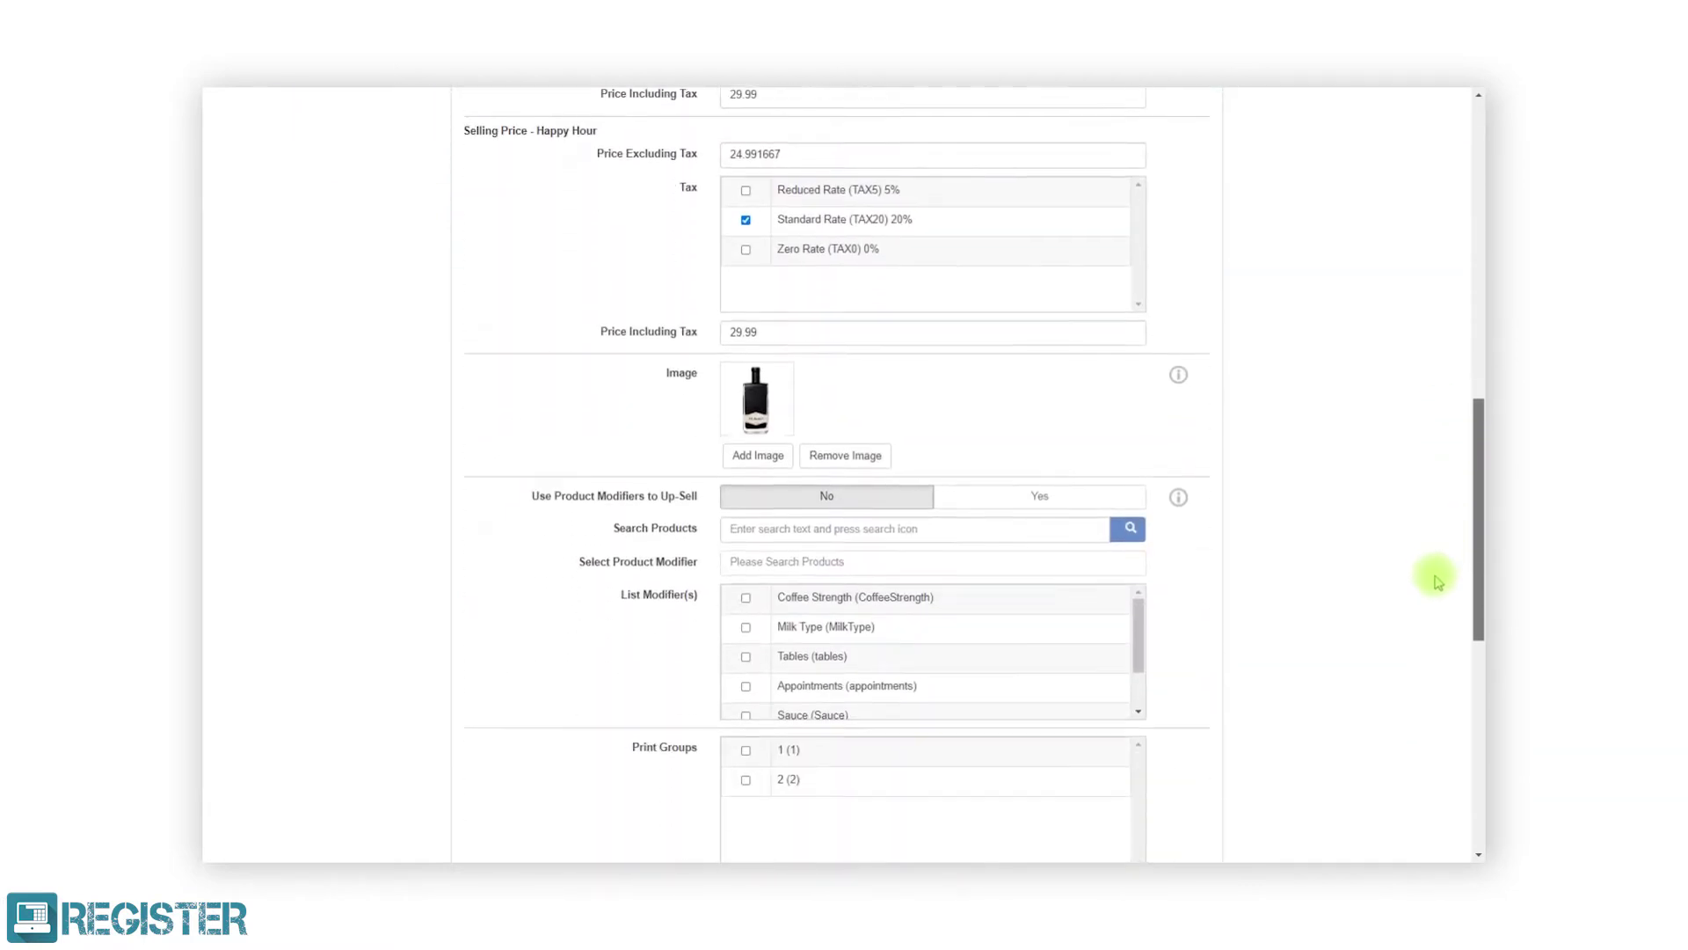
scroll(1435, 580, "down", 5)
left_click(902, 567)
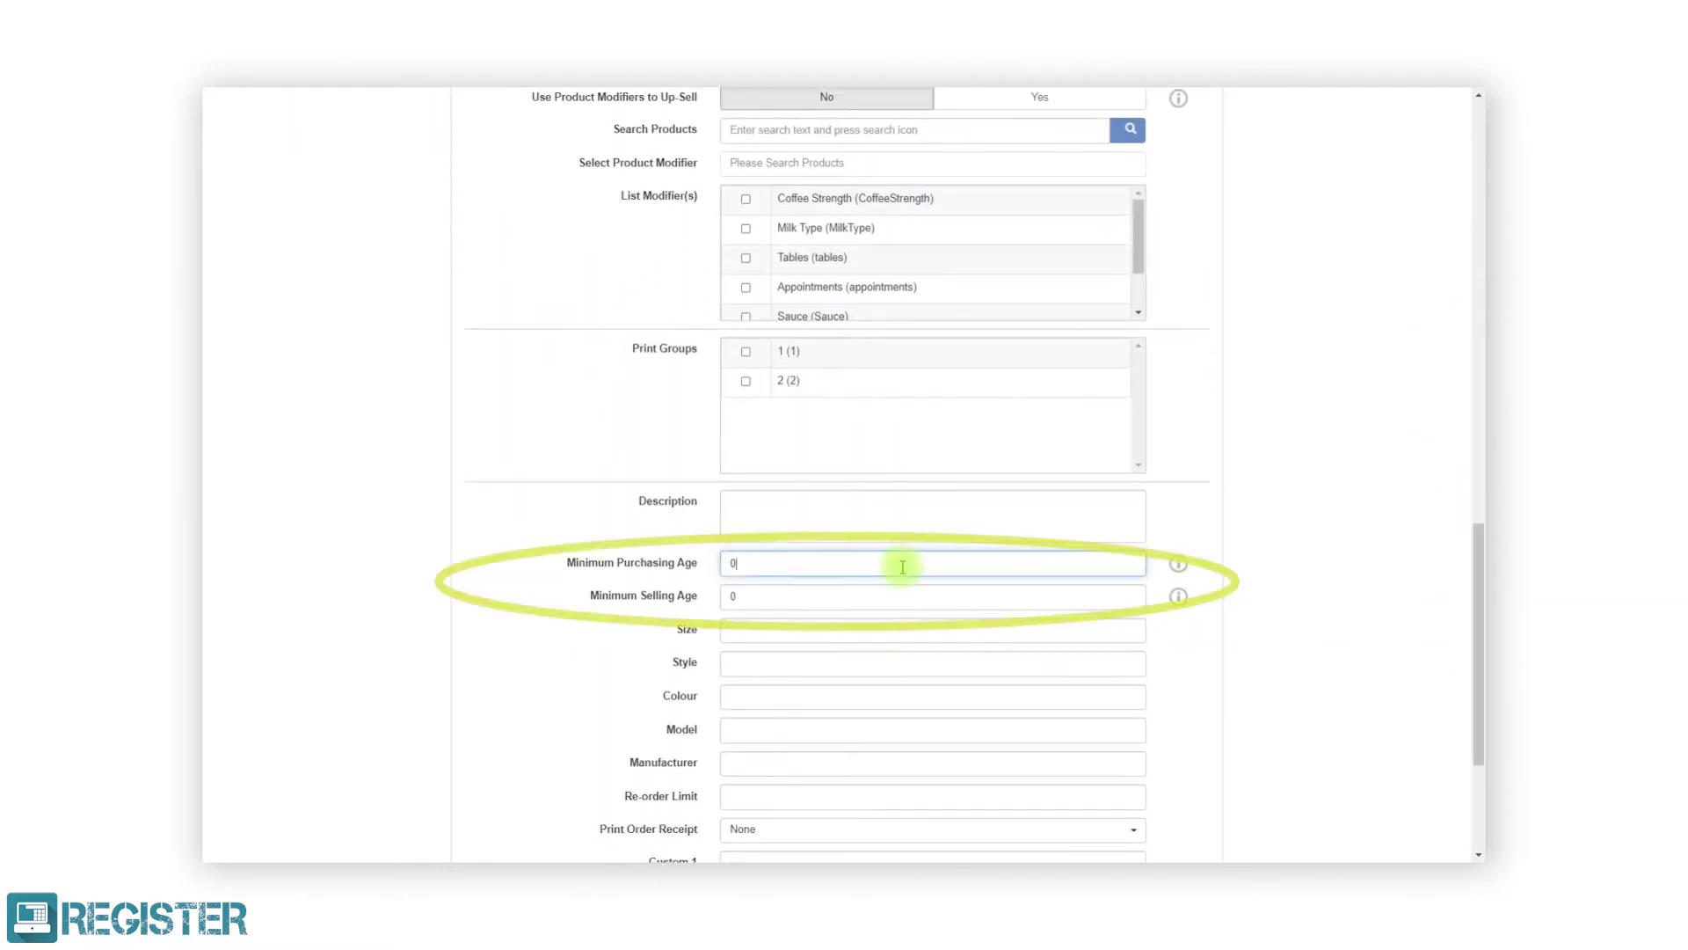
key("BackSpace")
type("18")
left_click(899, 595)
key("BackSpace")
type("18")
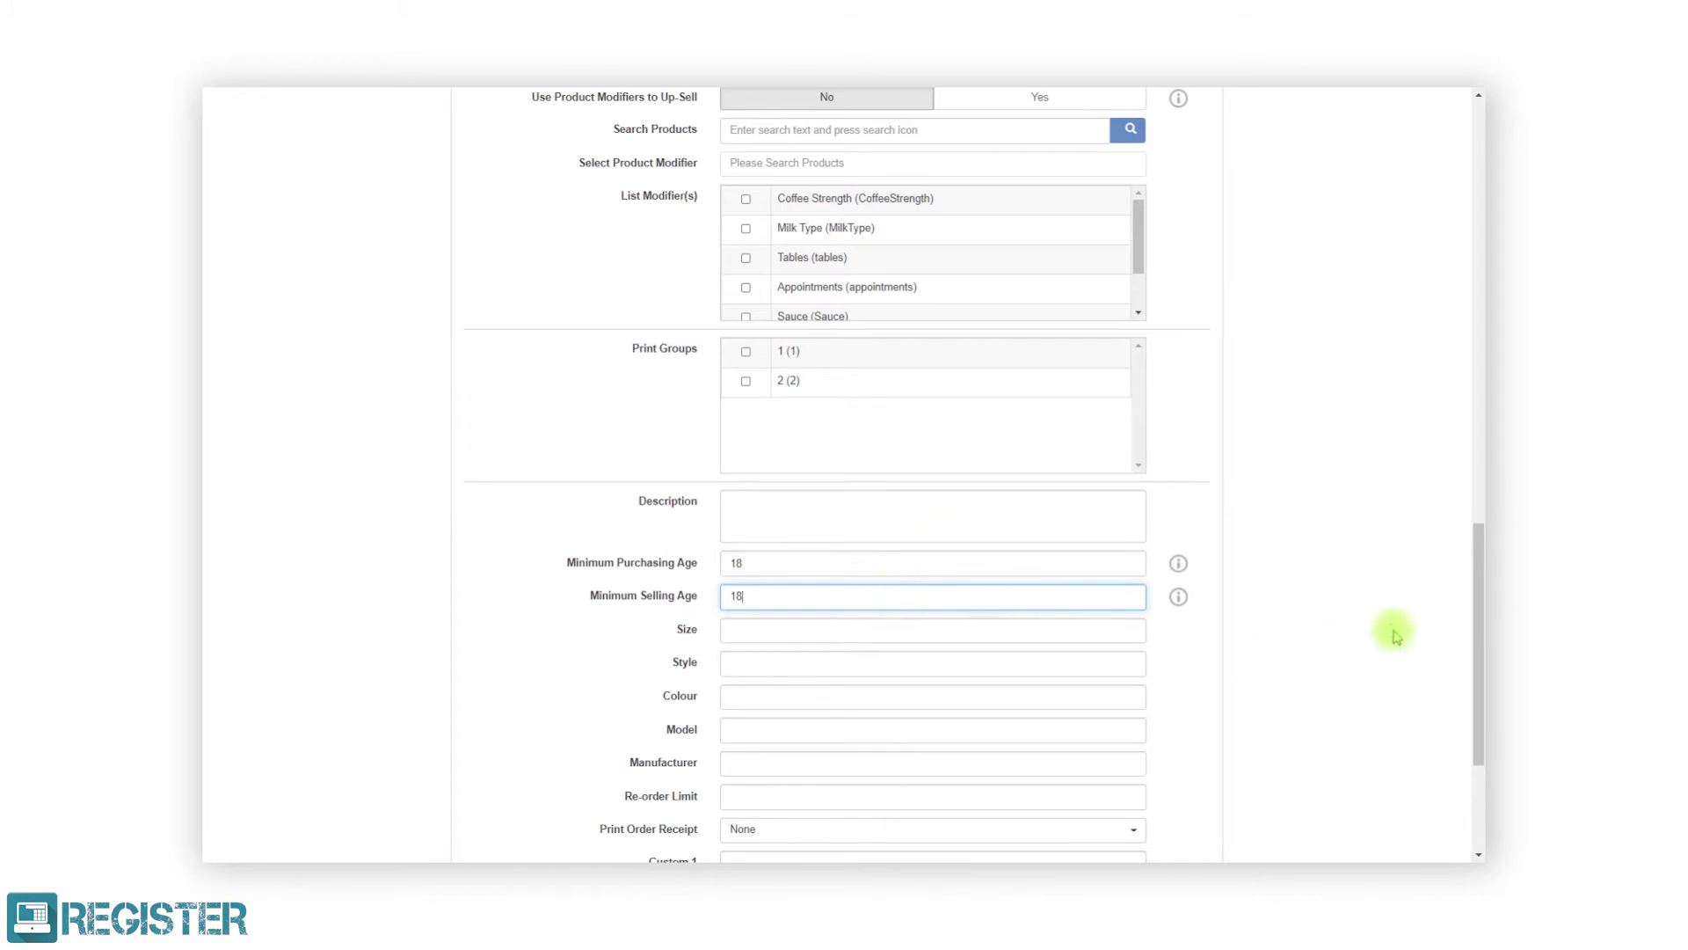
scroll(1397, 635, "down", 5)
- Save the age limits, export Eat In product records as XLSX, and open the download
left_click(1191, 808)
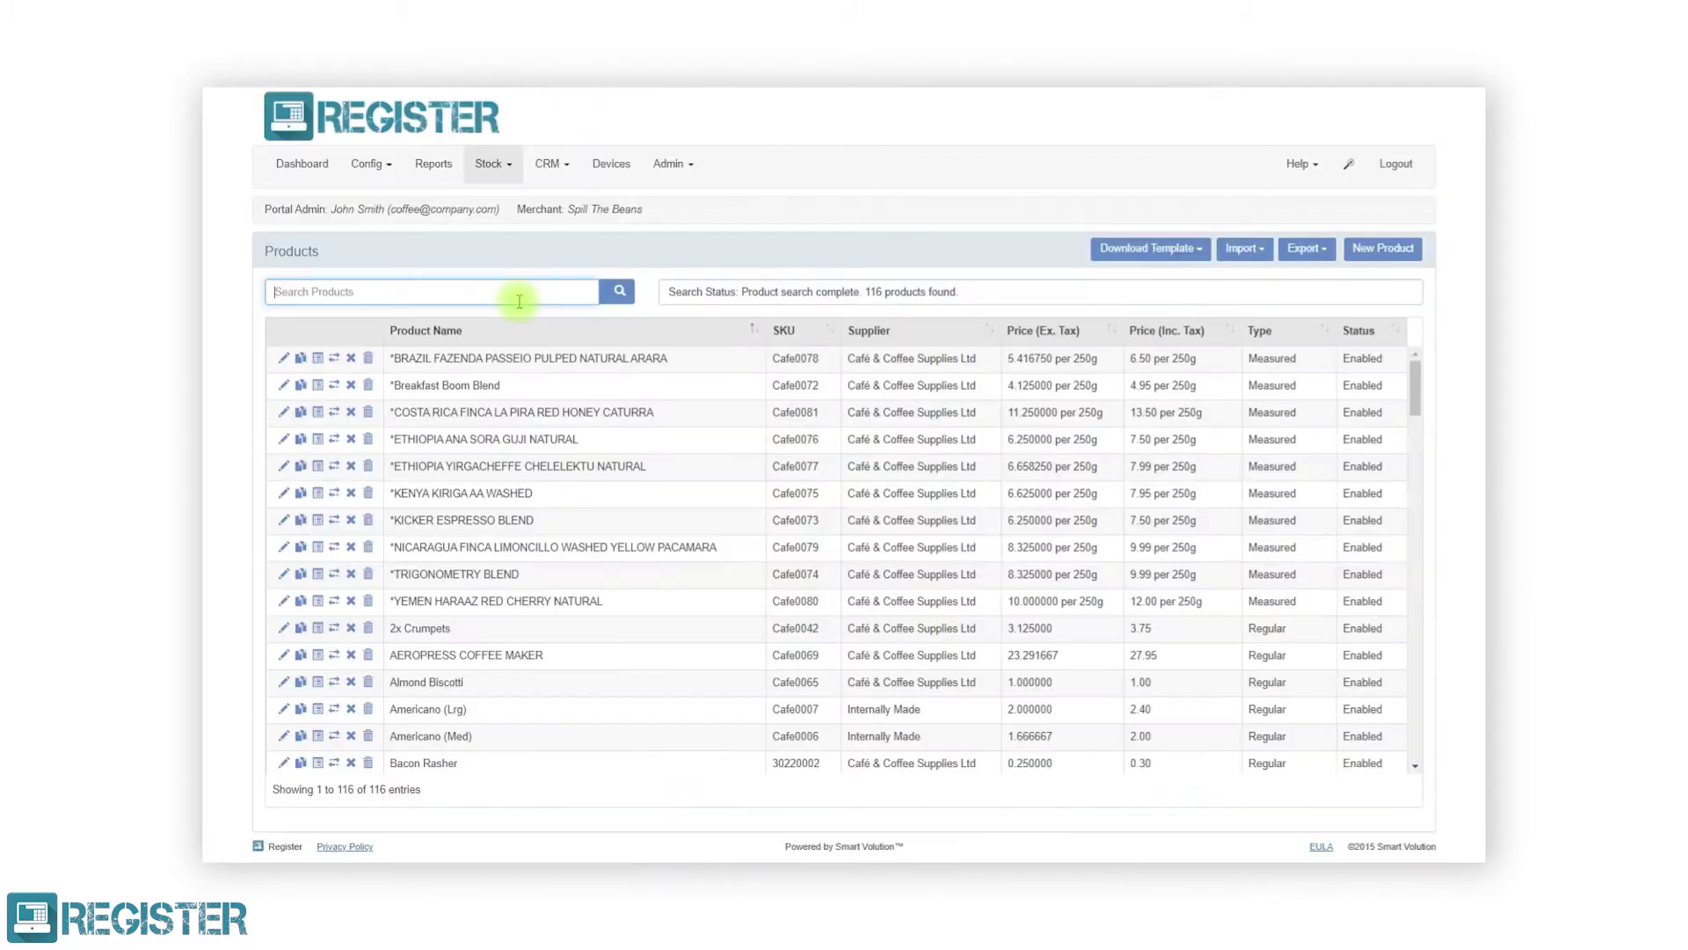
left_click(1293, 255)
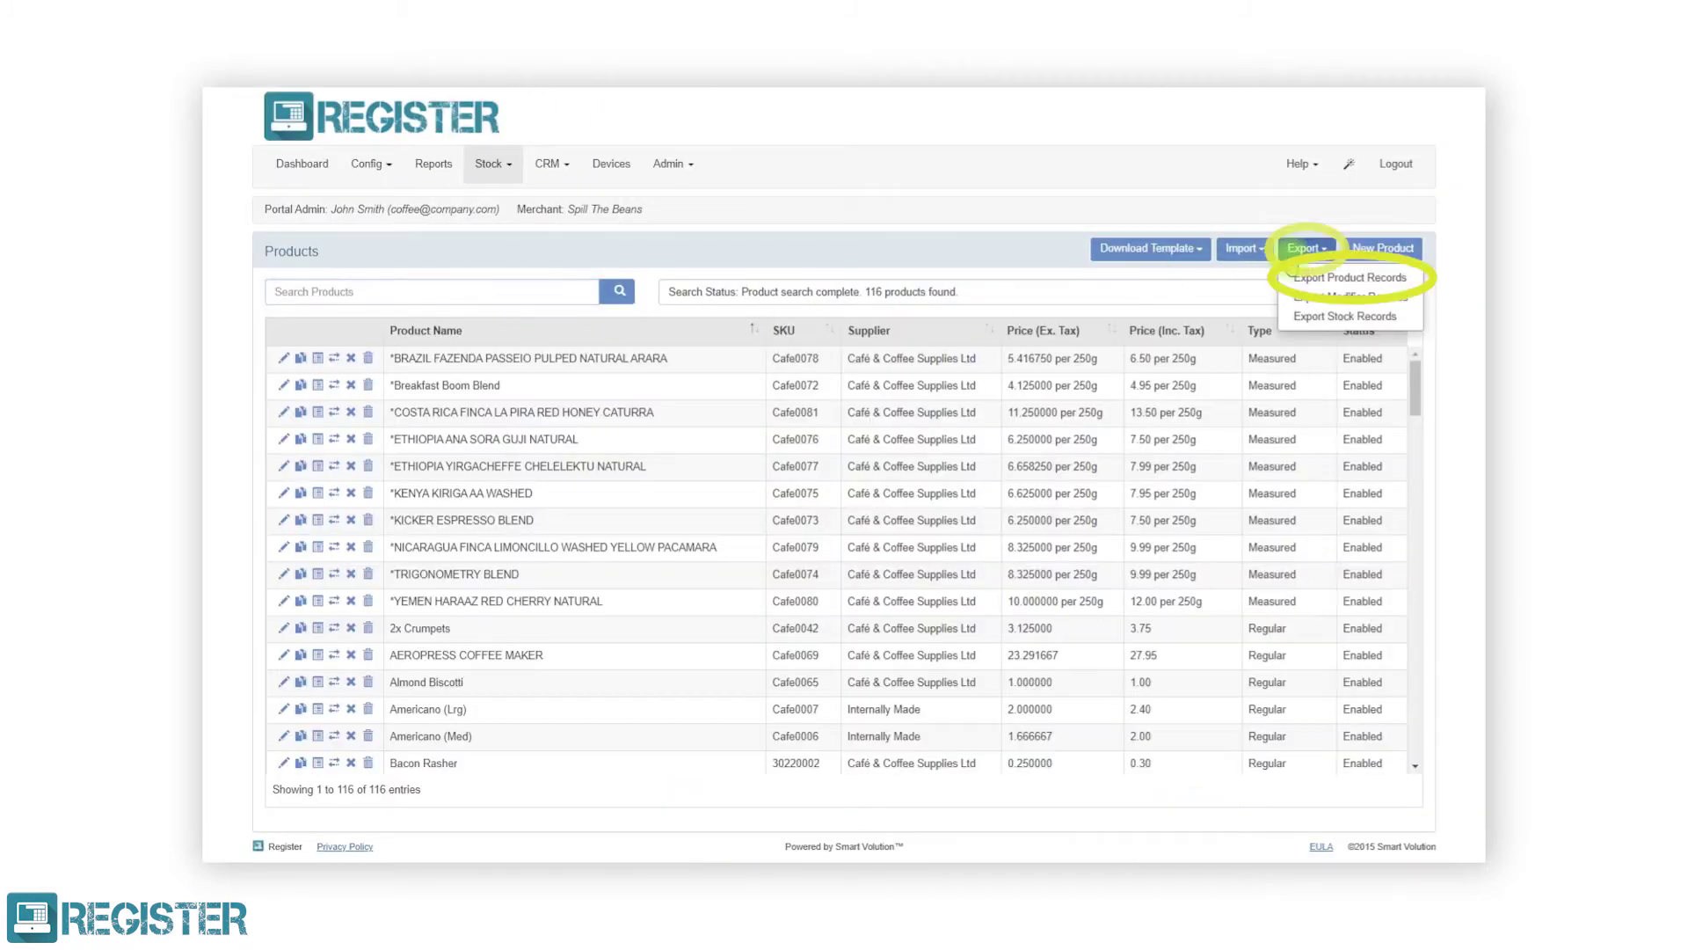
left_click(1301, 277)
left_click(1035, 202)
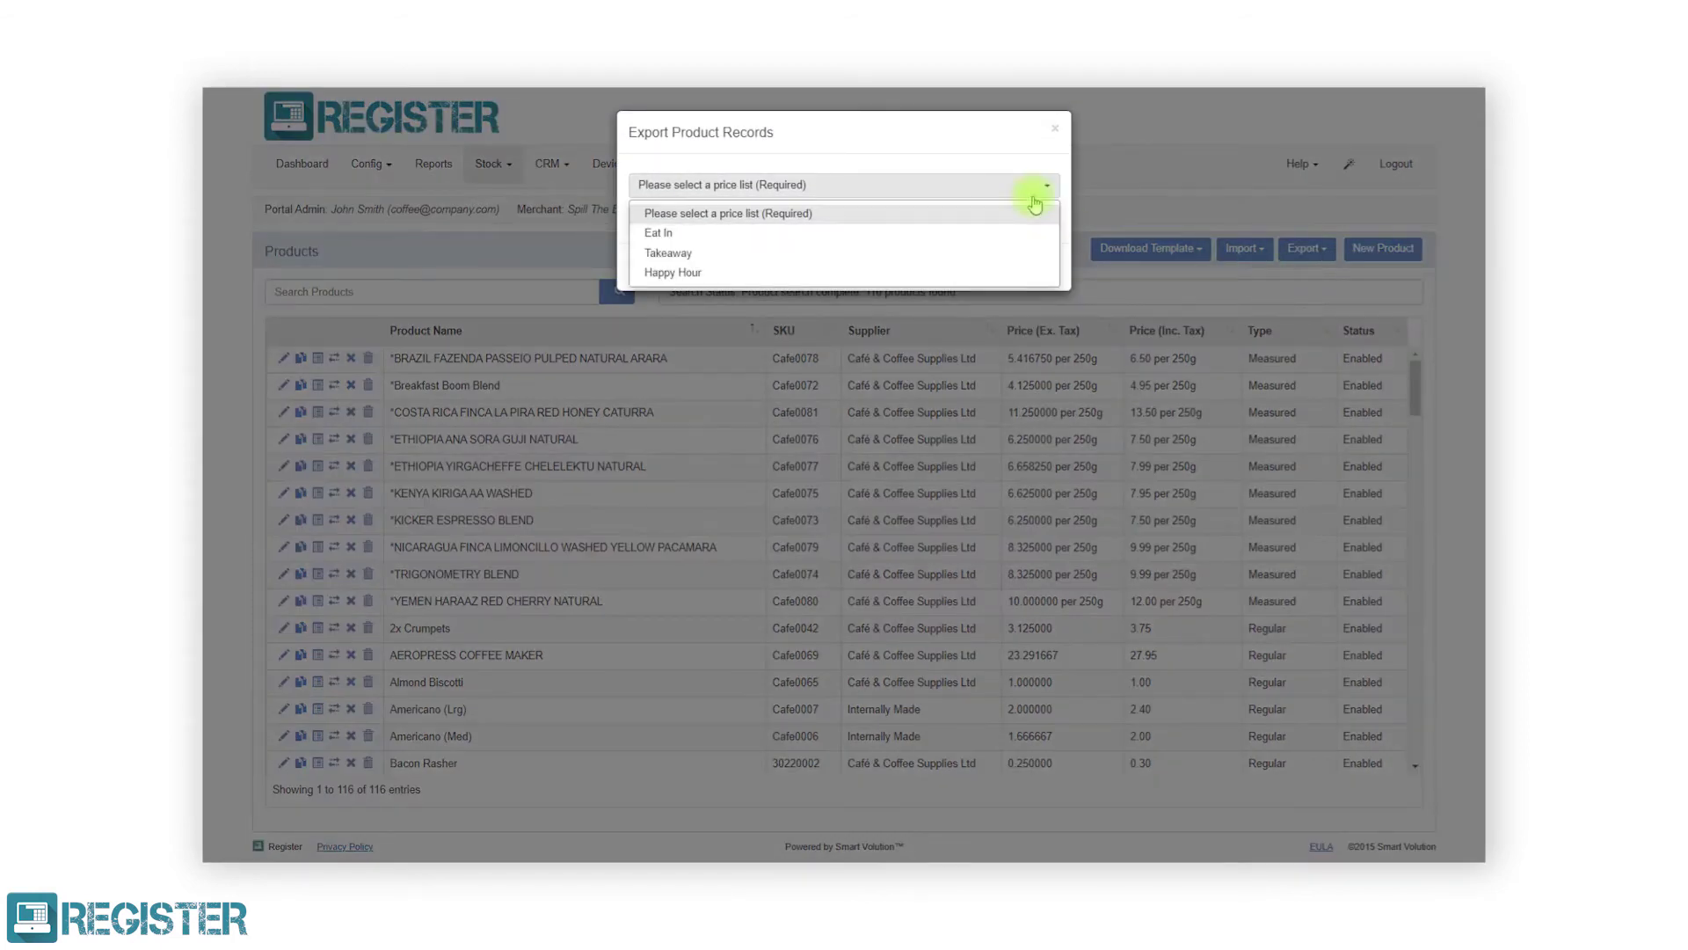
left_click(1027, 232)
left_click(1029, 264)
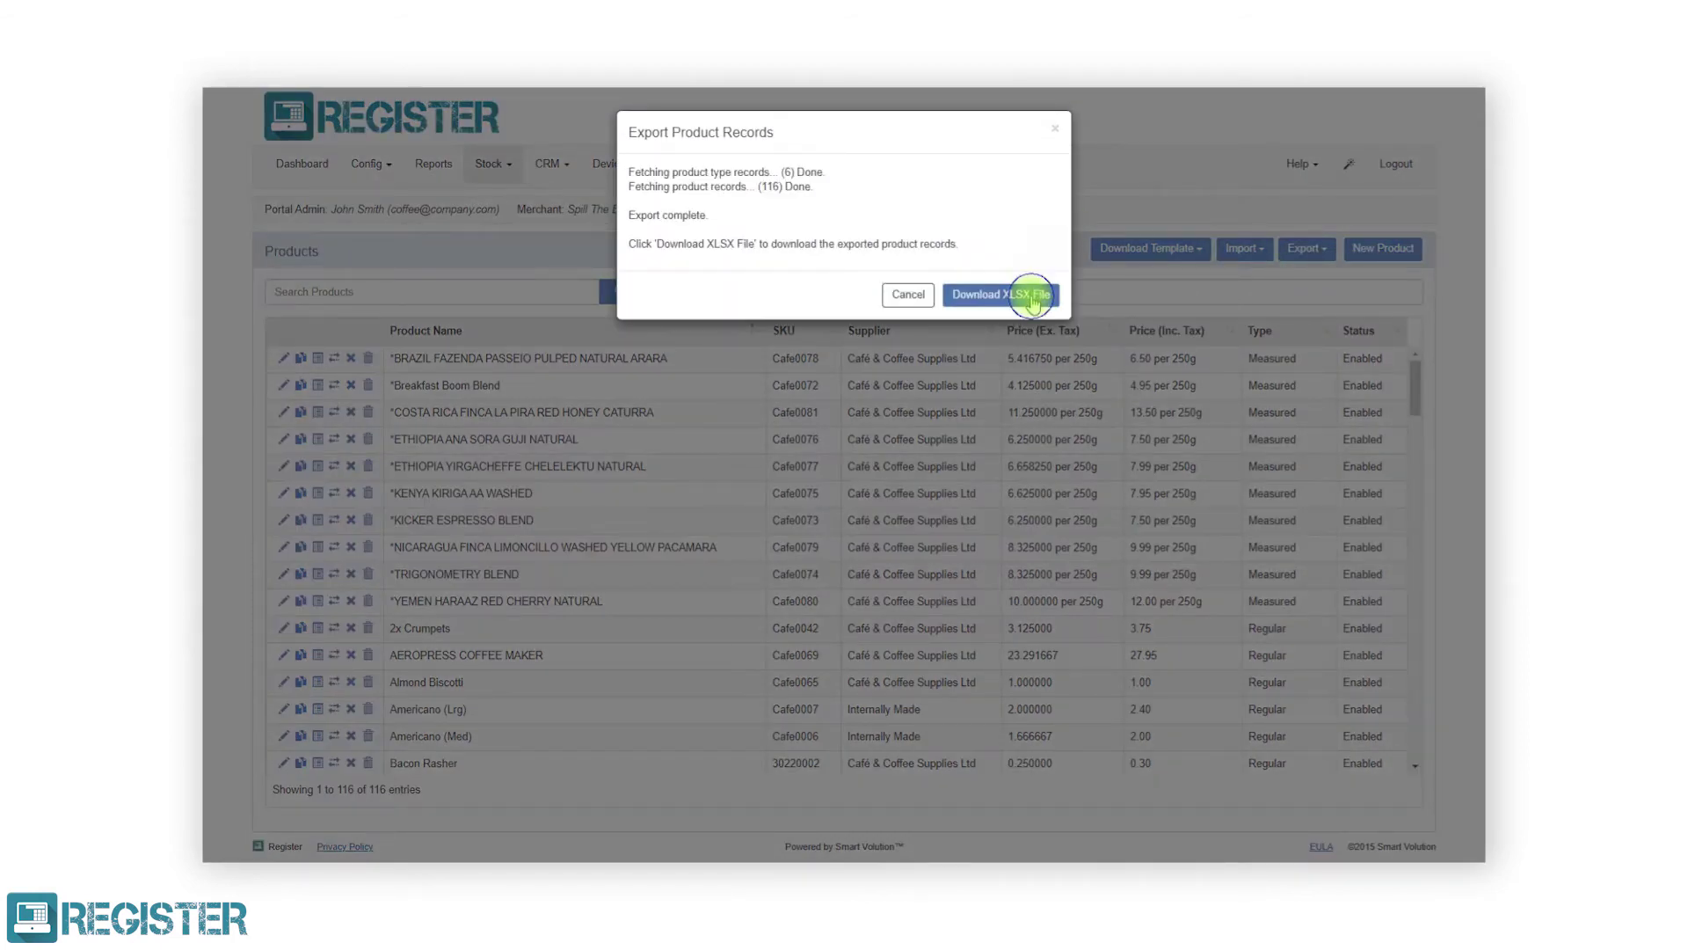
left_click(1032, 298)
left_click(348, 843)
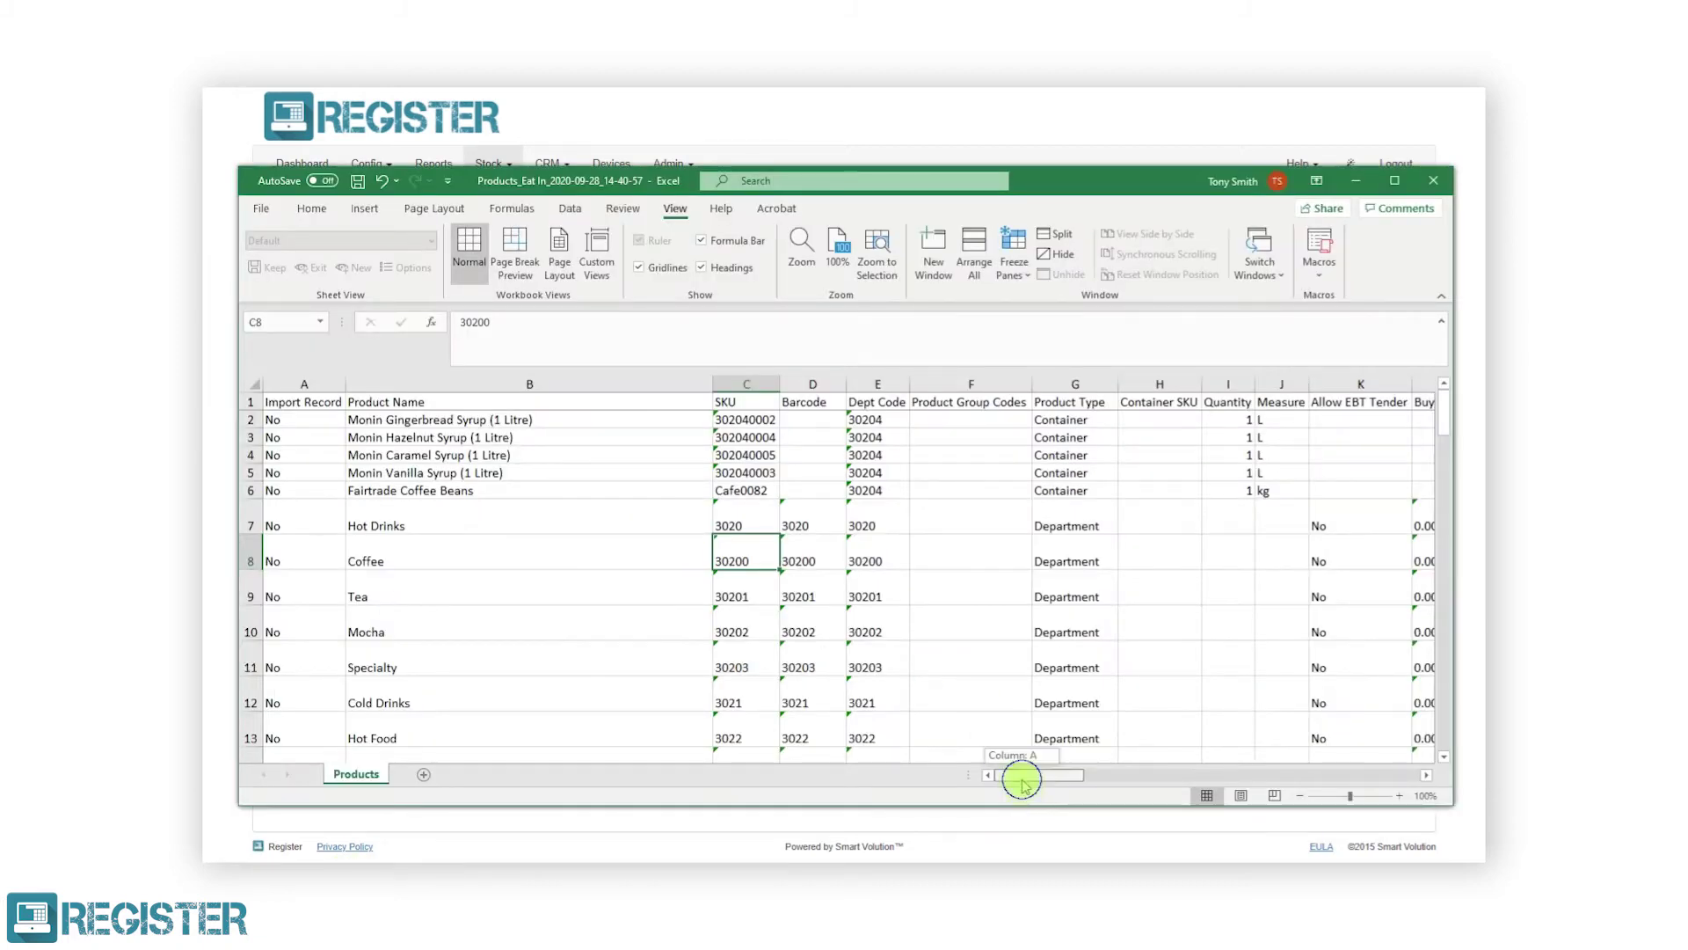
- Enter minimum ages of 18 for Cafe Latte (Lrg) and Americano (Med)
left_click_drag(1017, 774, 1153, 771)
left_click_drag(1099, 384, 1199, 381)
left_click(1082, 525)
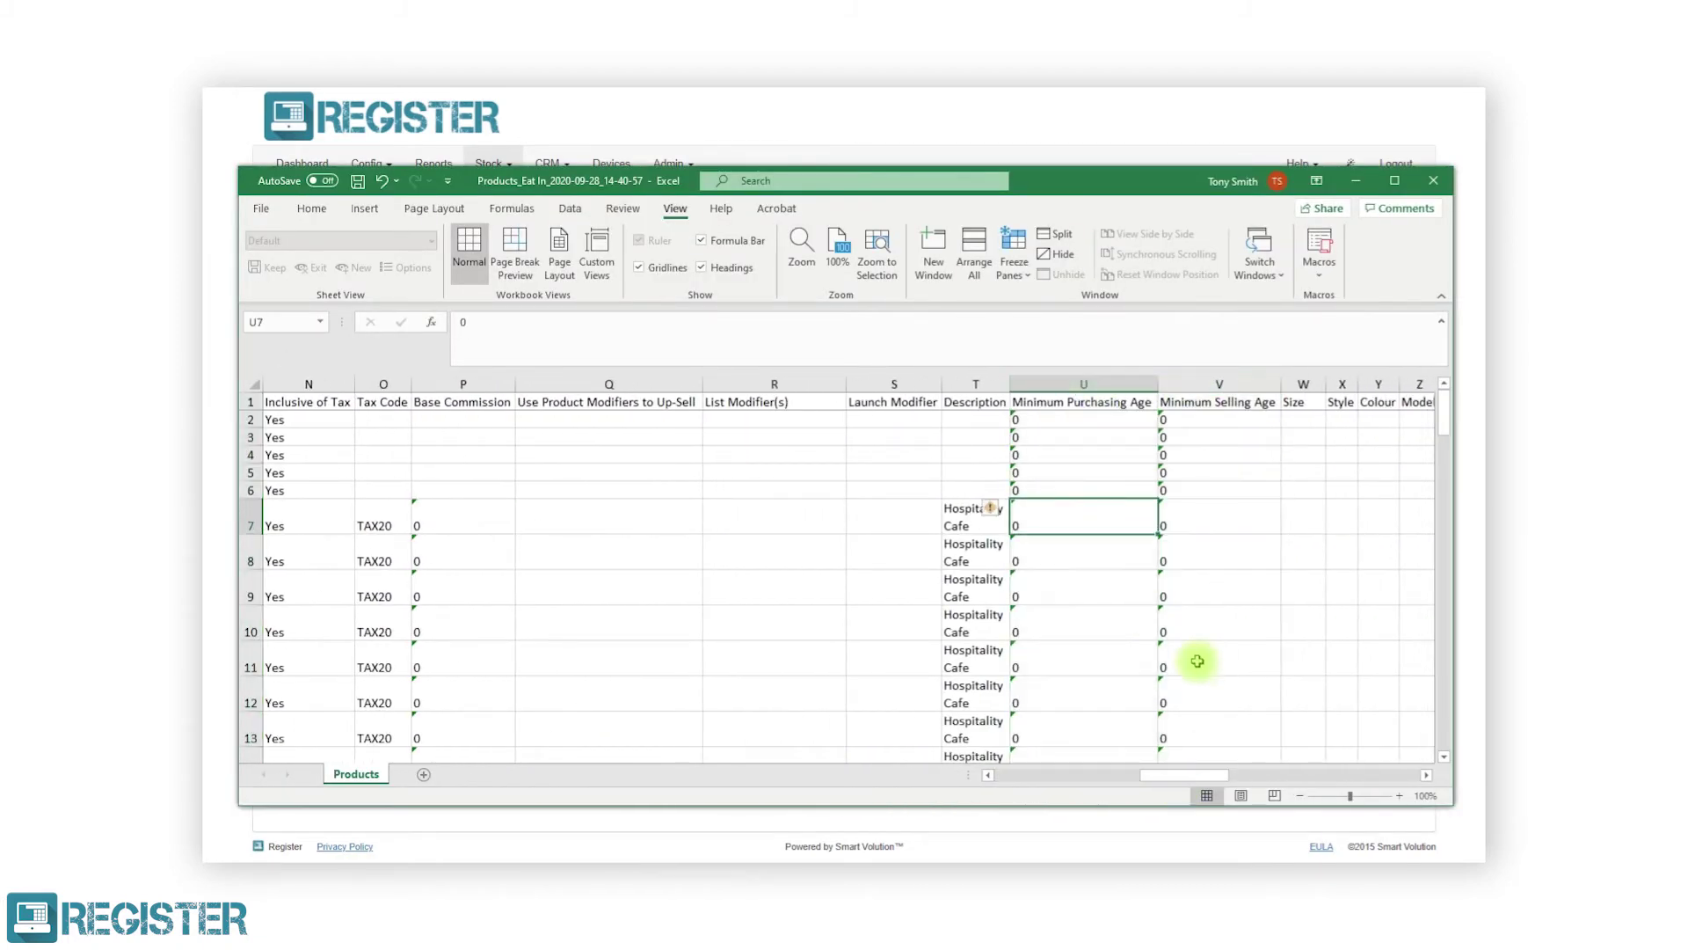
left_click_drag(1444, 413, 1450, 532)
left_click(1055, 641)
type("18")
key("Right")
type("18")
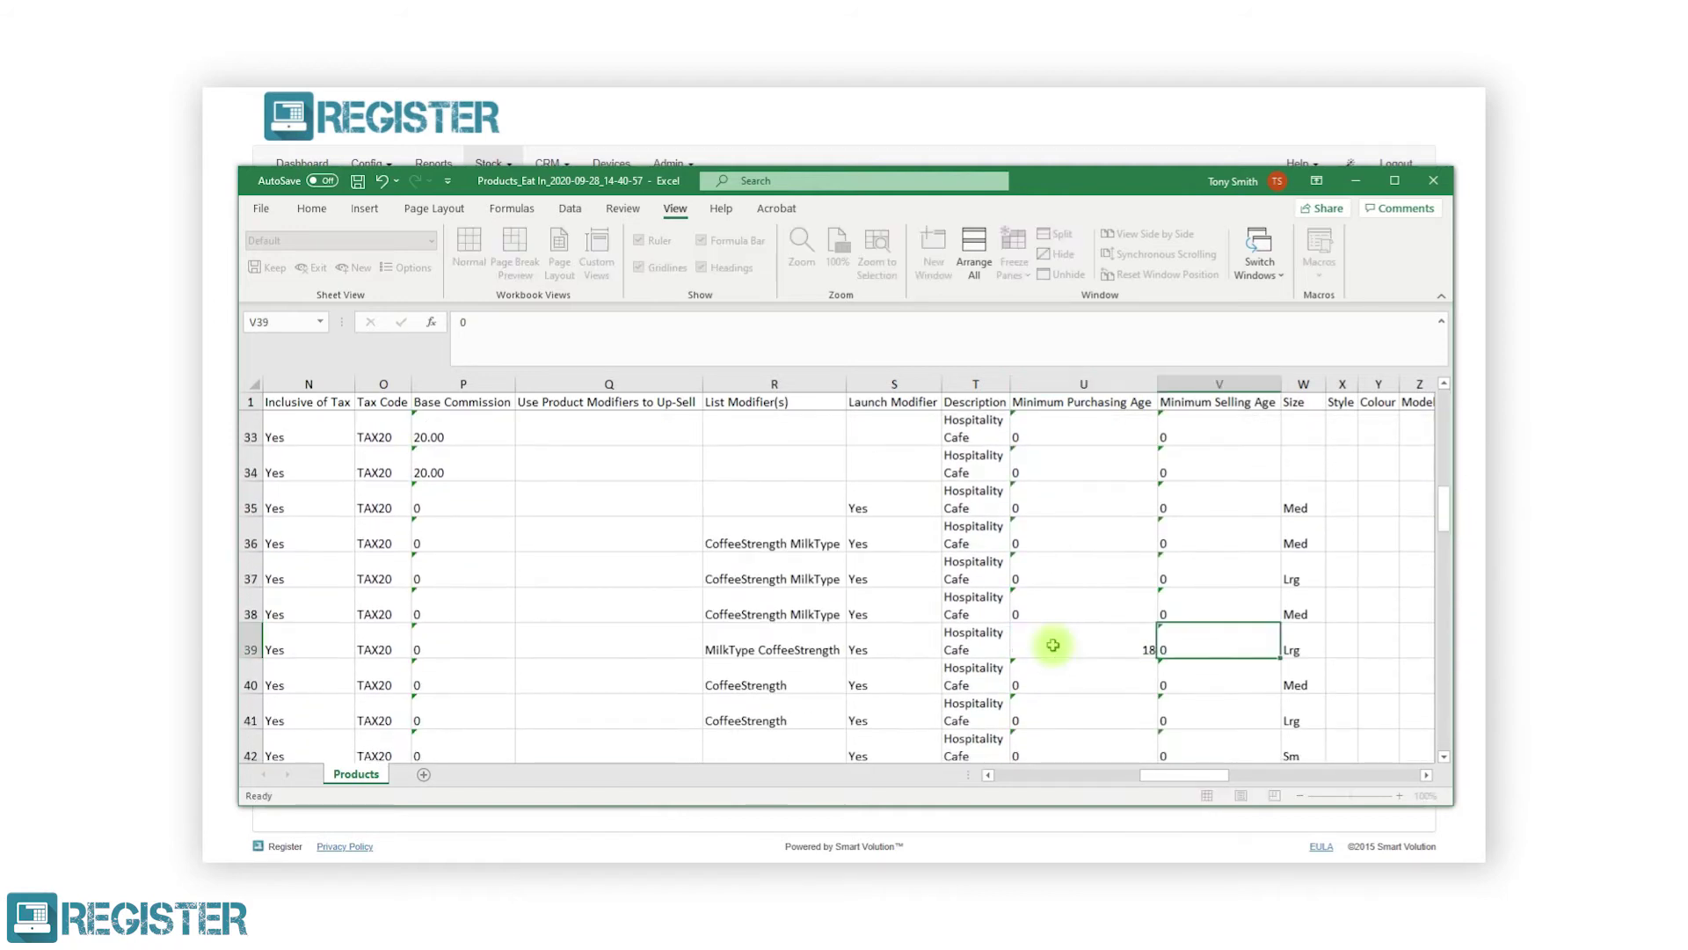
key("Return")
type("18")
key("Left")
type("18")
key("Return")
- Mark both rows Yes under Import Record, then save and close the workbook
key("Up")
key("Up")
key("Home")
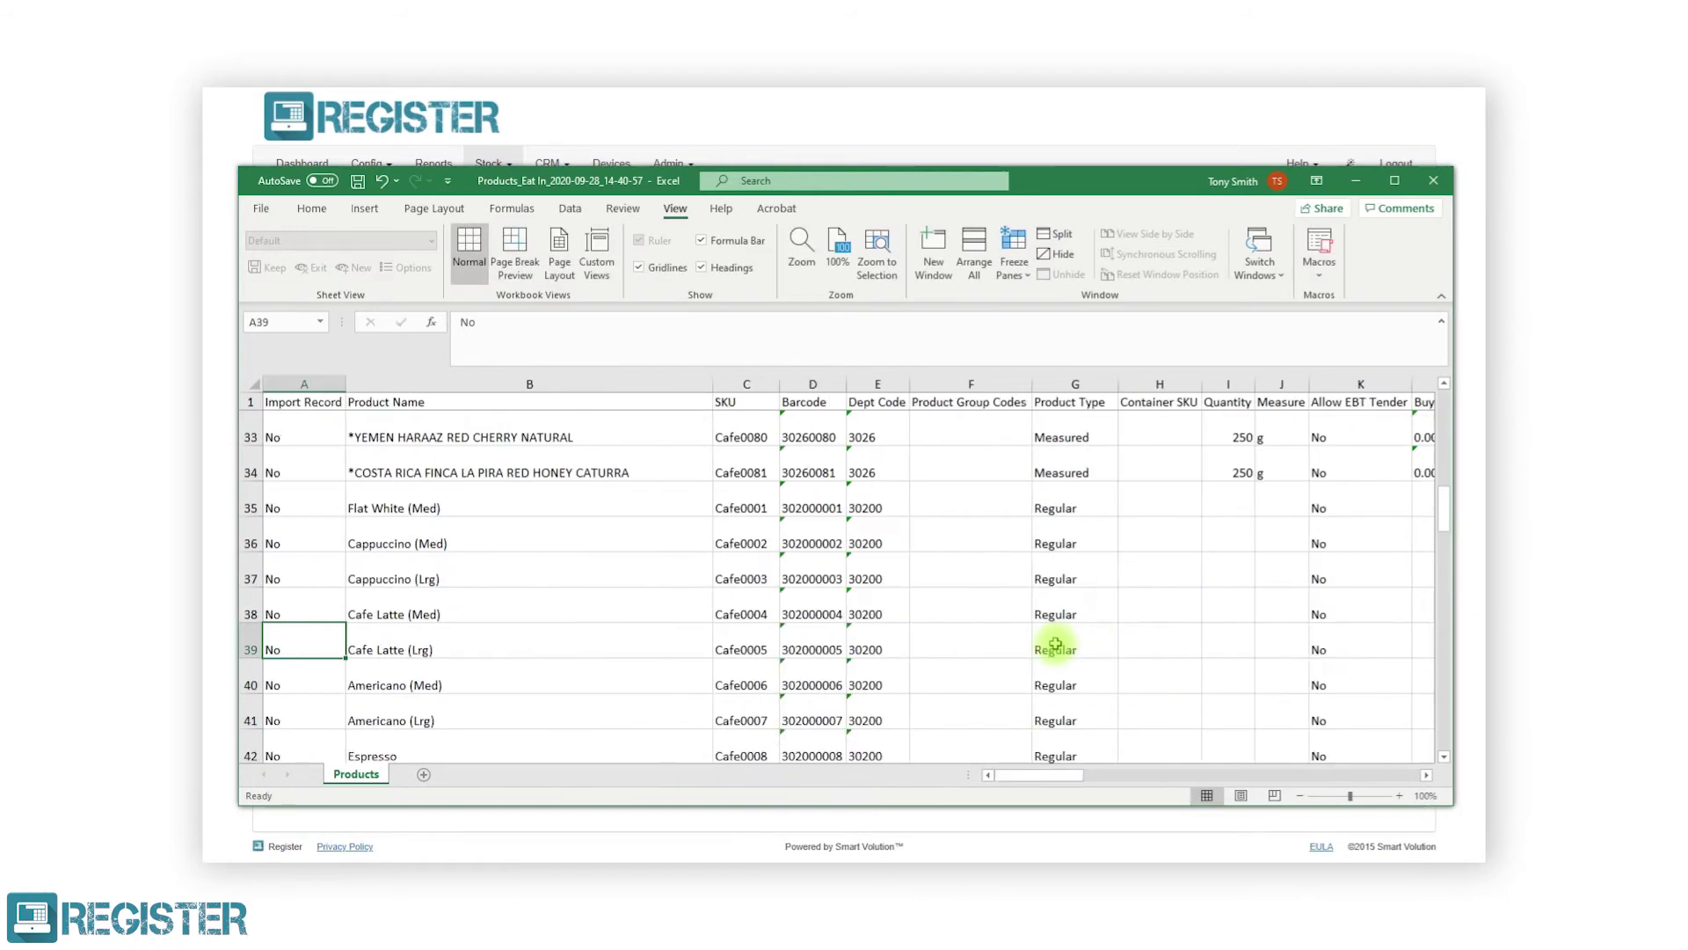
type("Yes")
key("Return")
type("Yes")
key("Return")
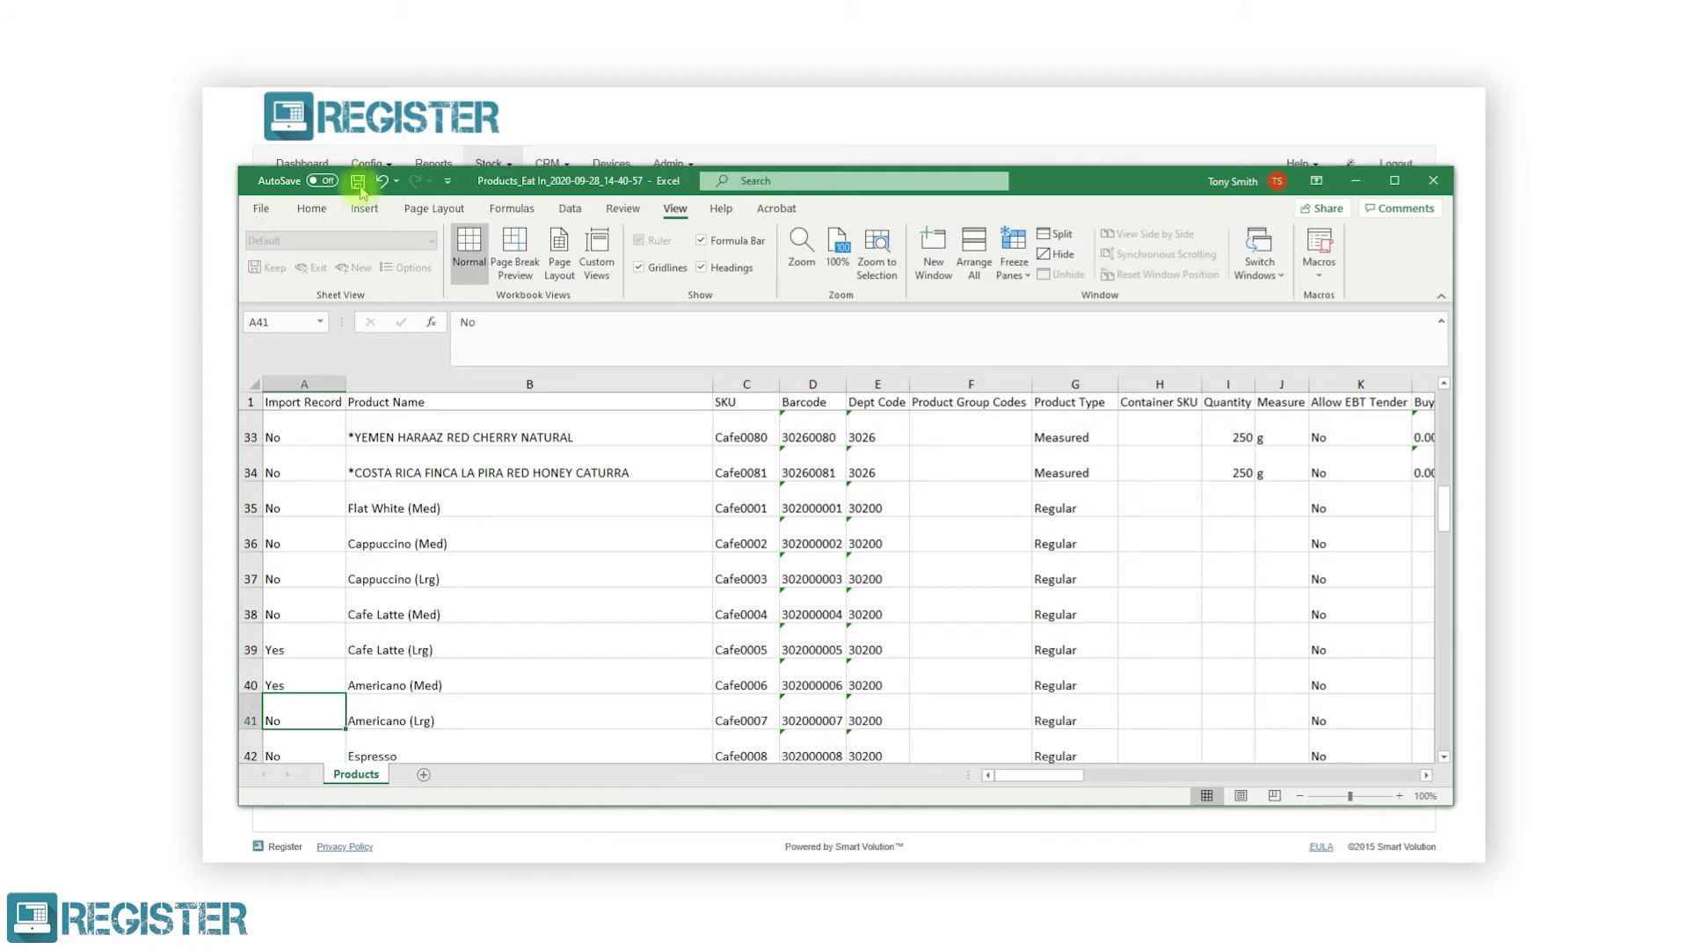
left_click(358, 181)
left_click(1433, 180)
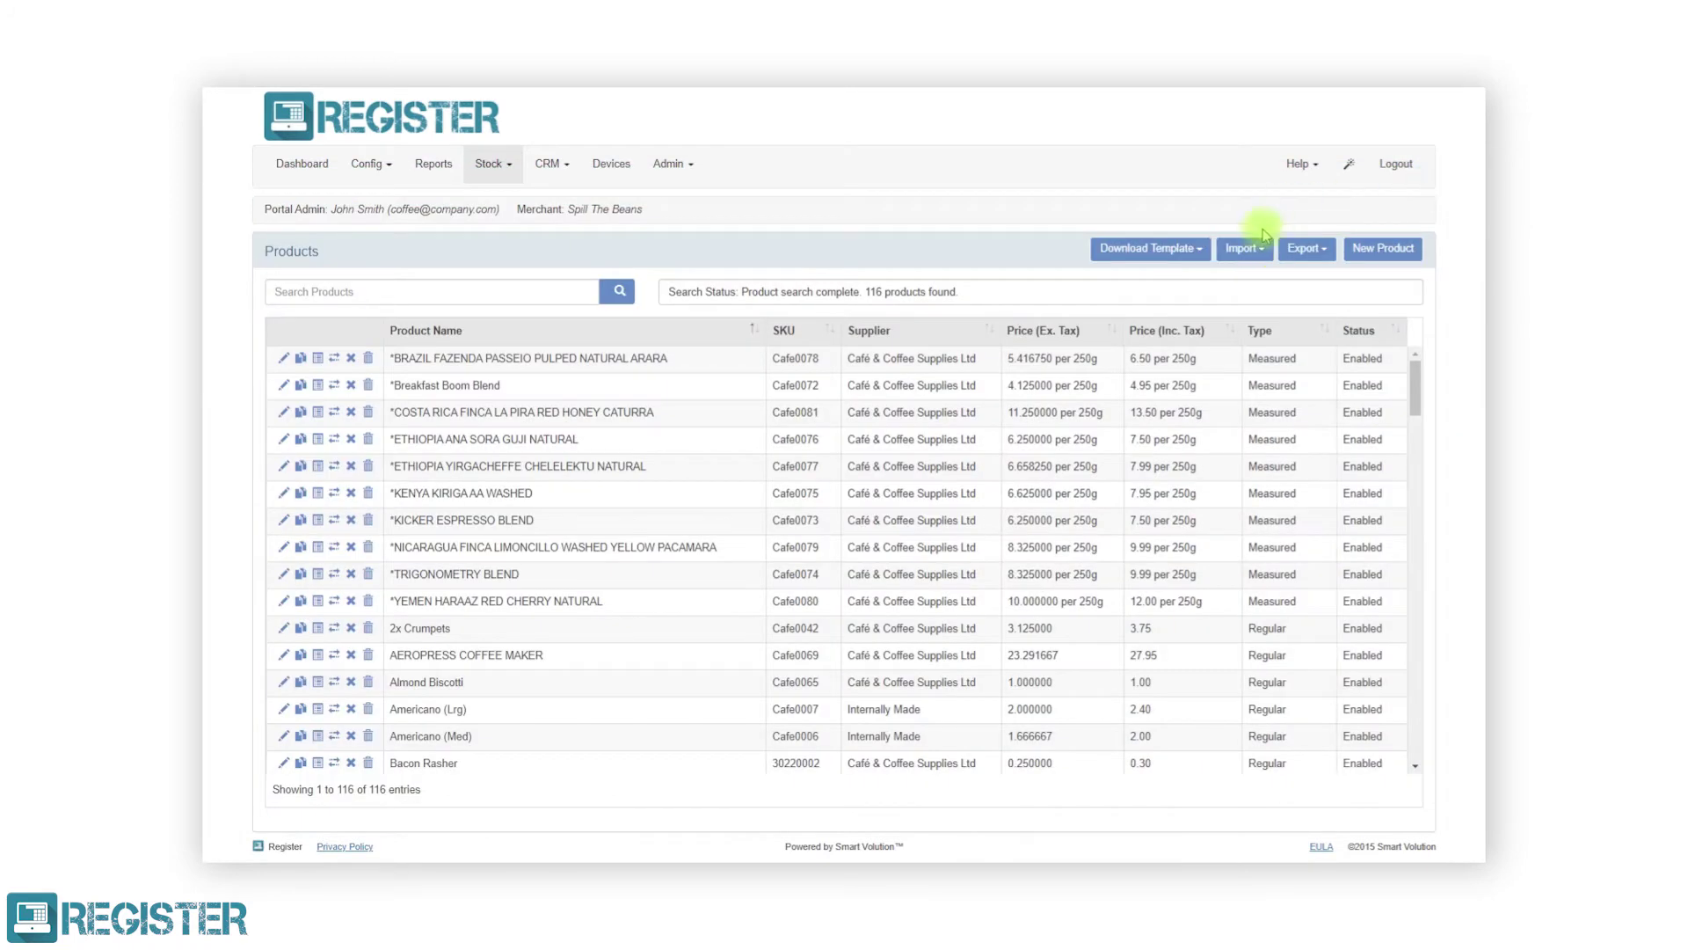
- Import the edited Products_Eat In workbook's two records into the Eat In price list
left_click(1244, 248)
left_click(1275, 279)
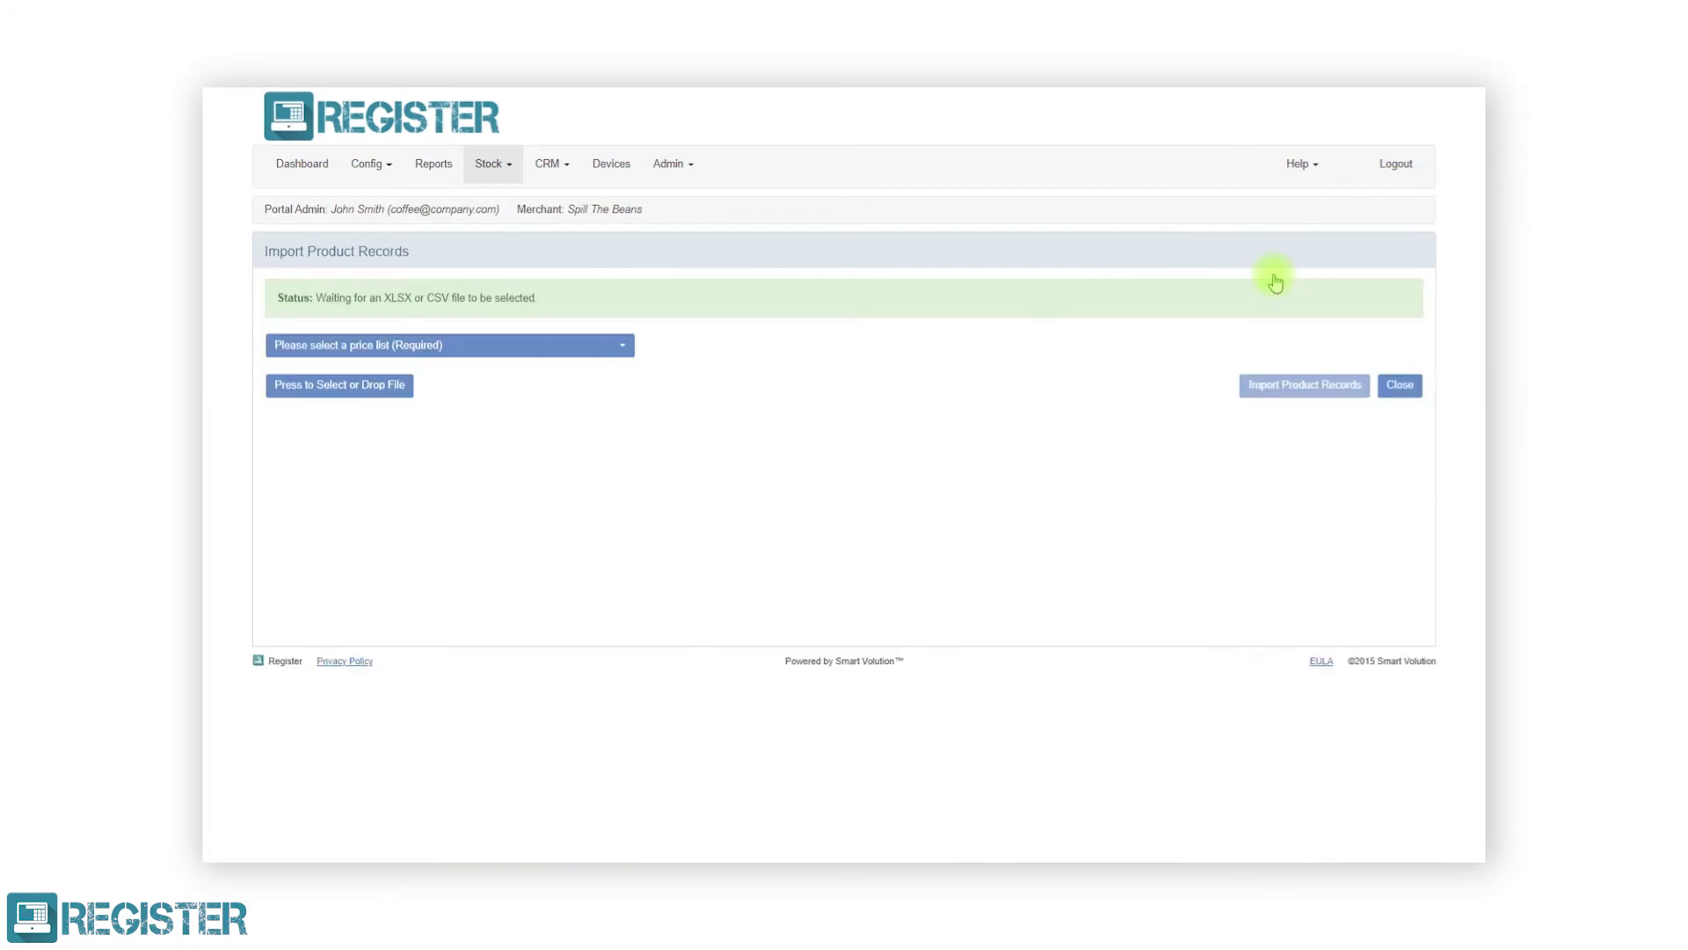
left_click(572, 345)
left_click(542, 390)
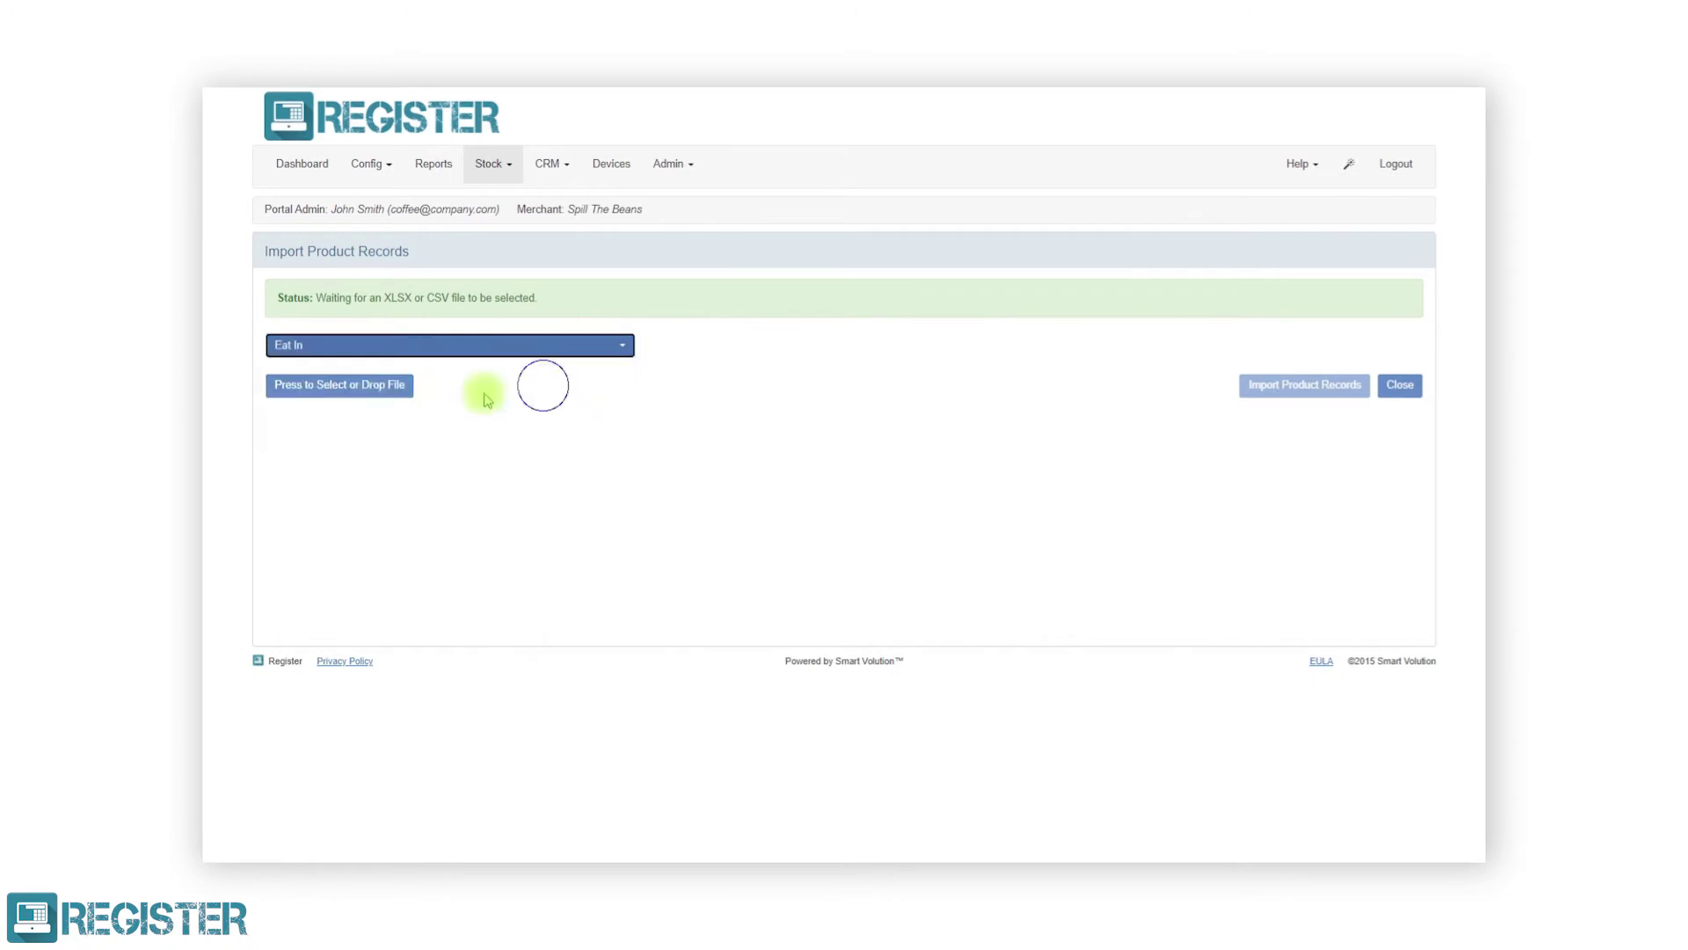
left_click(378, 386)
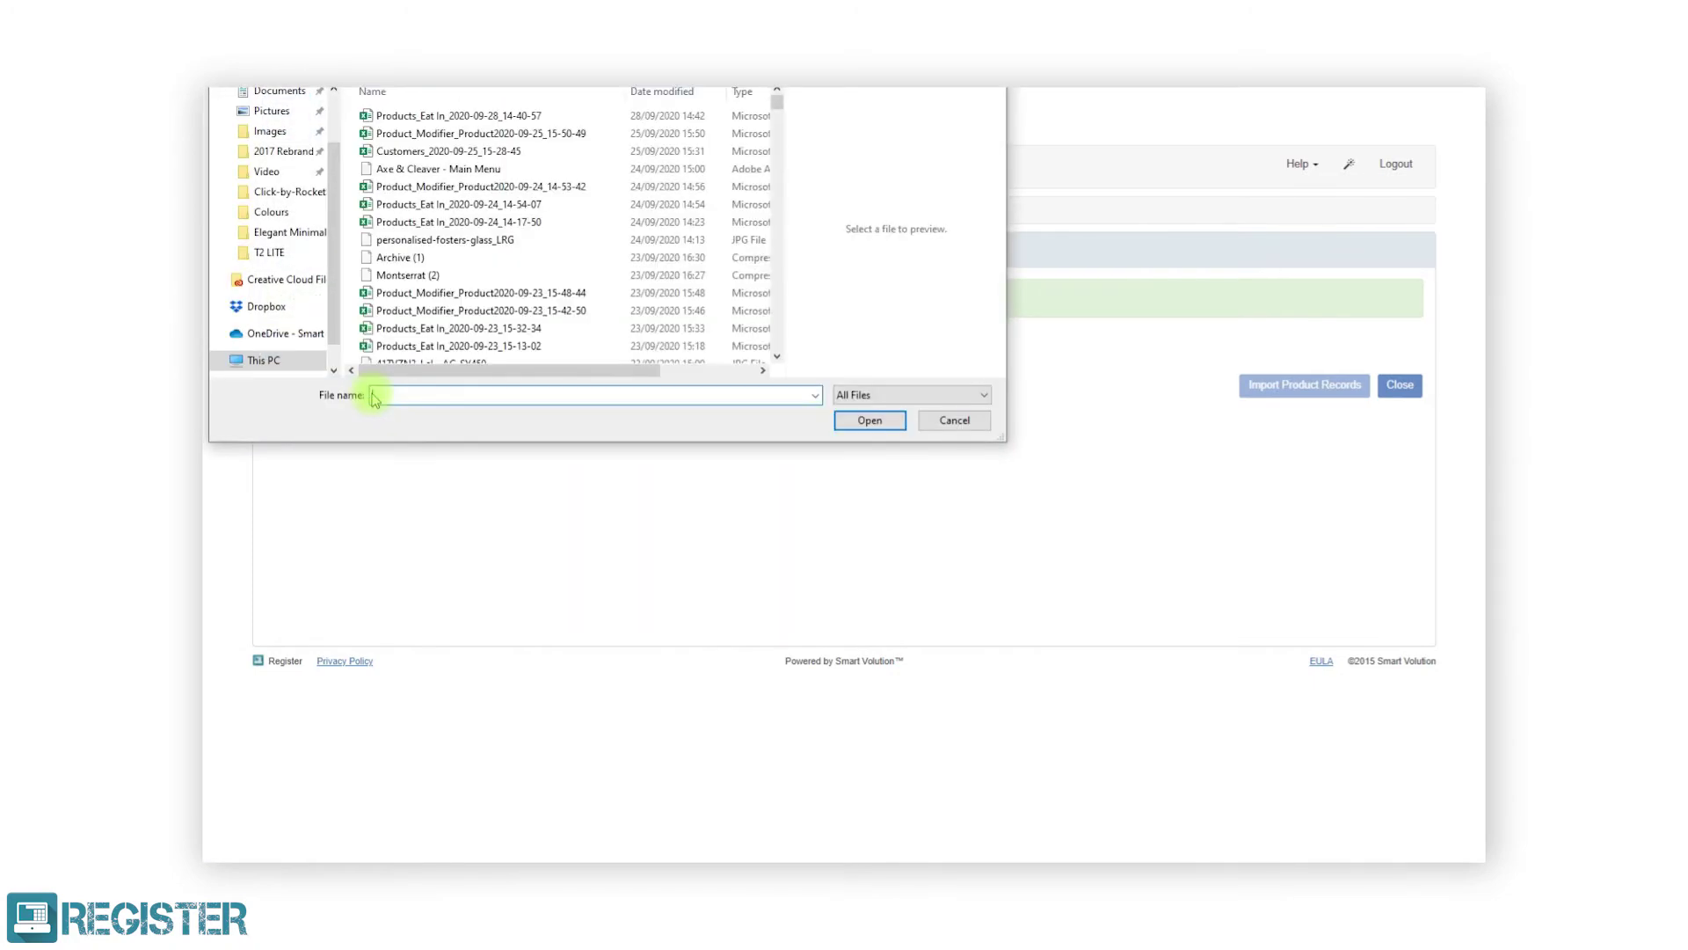
left_click(865, 422)
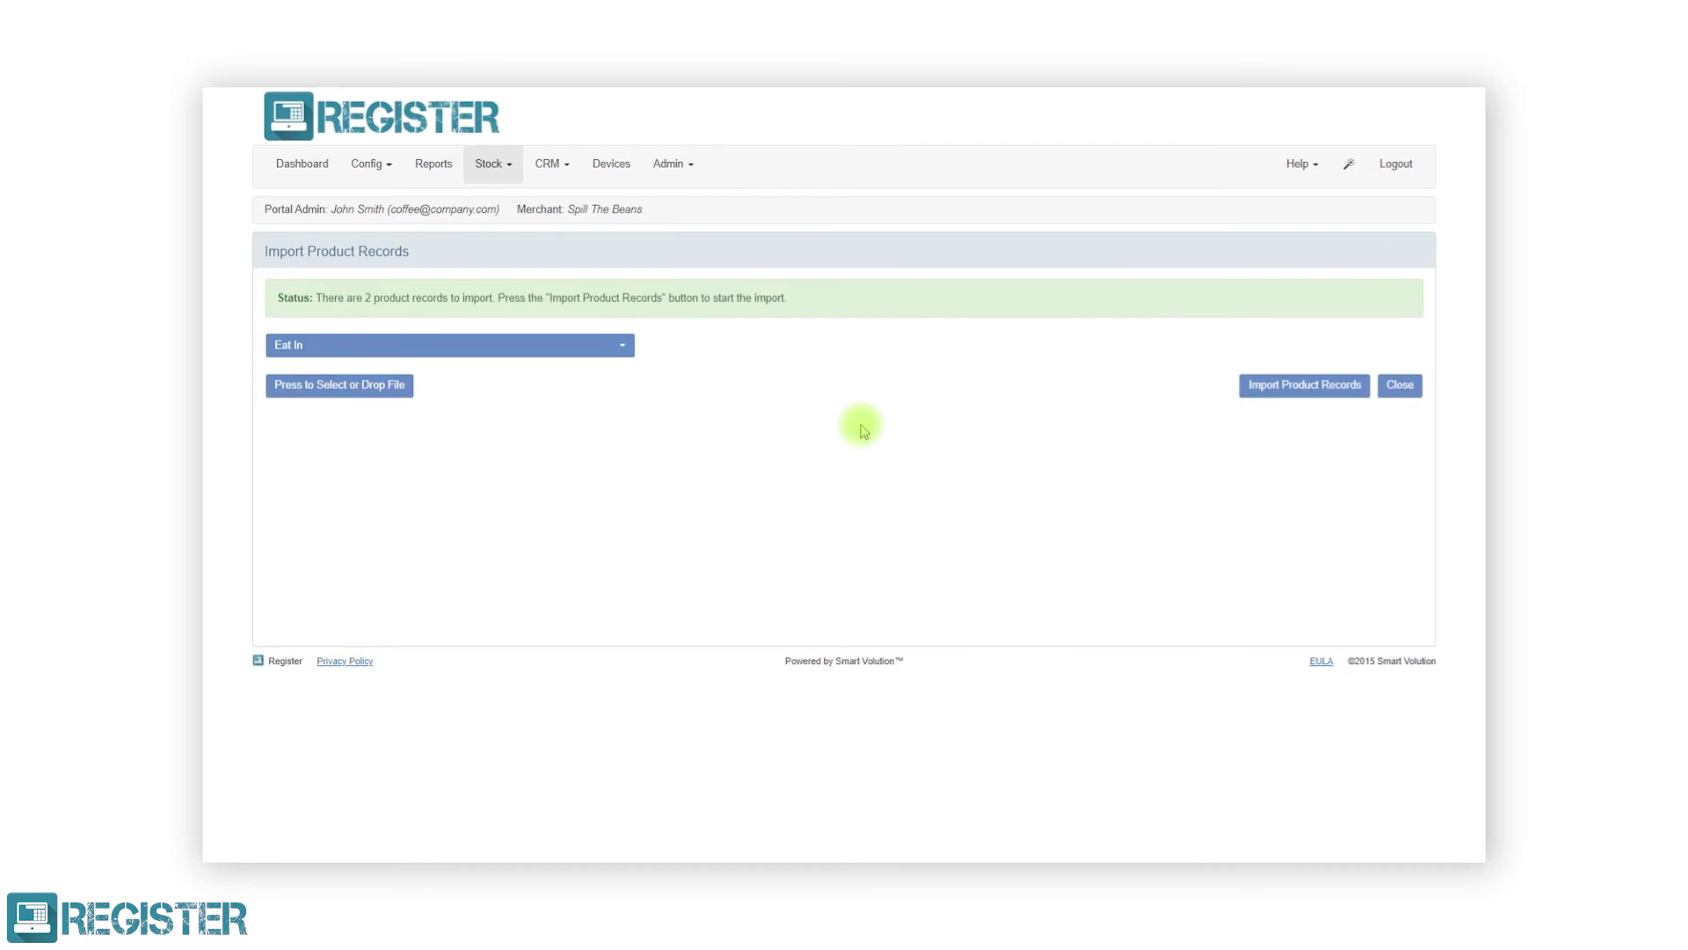
left_click(1256, 387)
left_click(1400, 385)
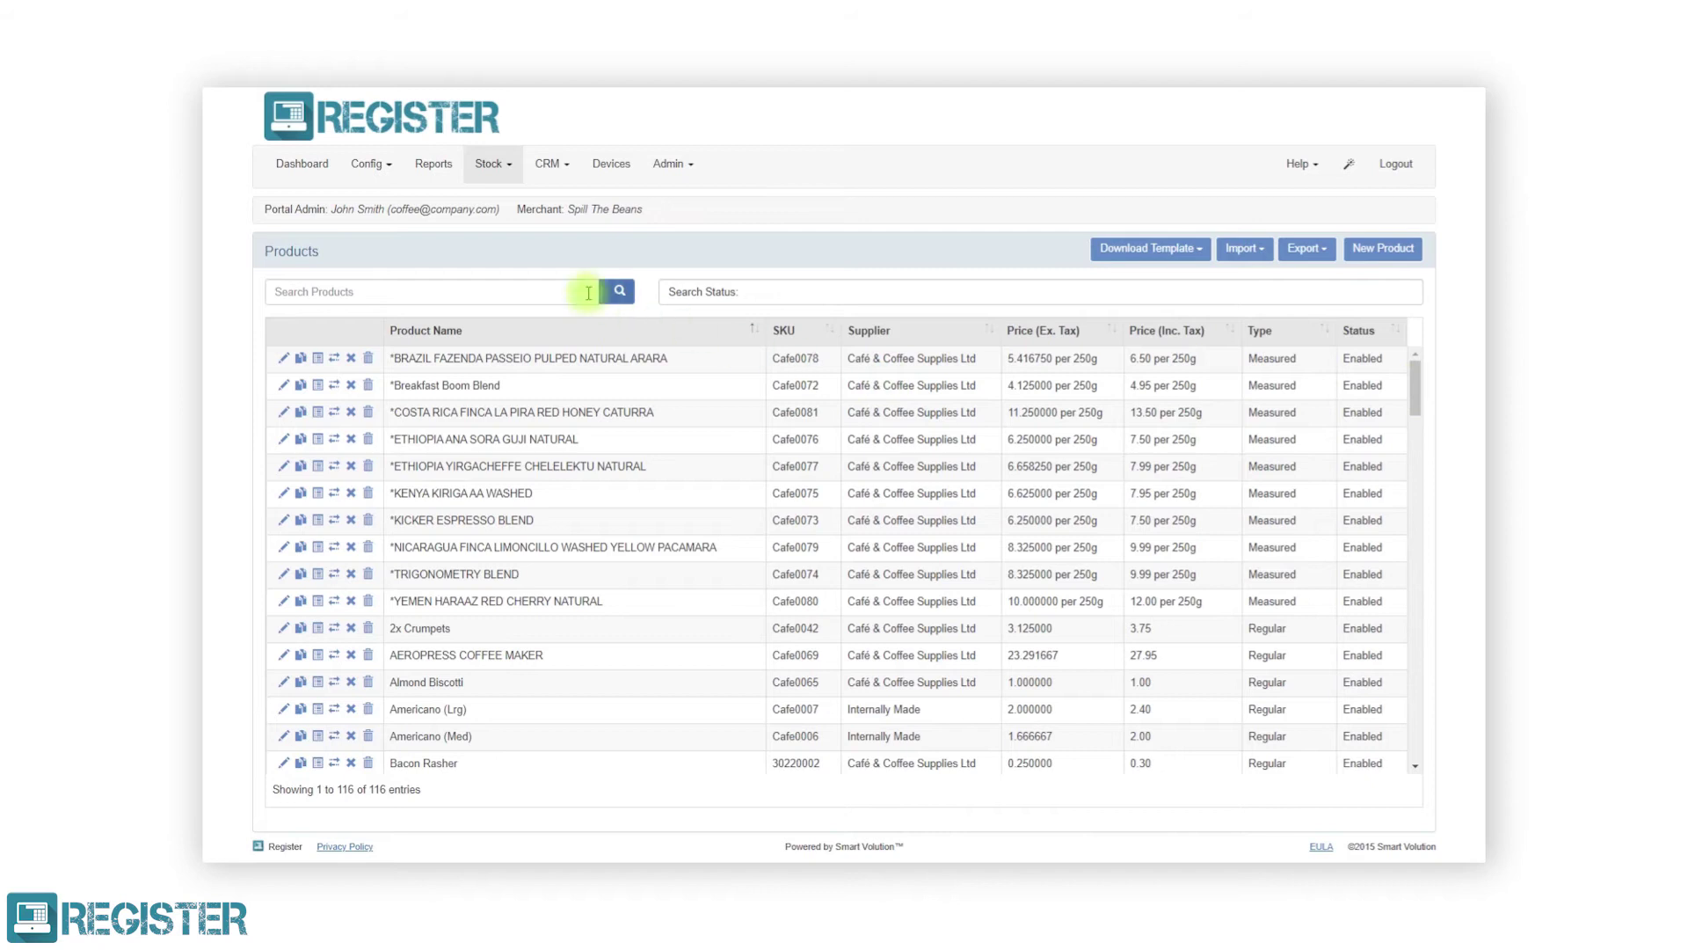
- In Config > Staff, give the supervisor a date of birth of 1985-03-04 and save
left_click(370, 164)
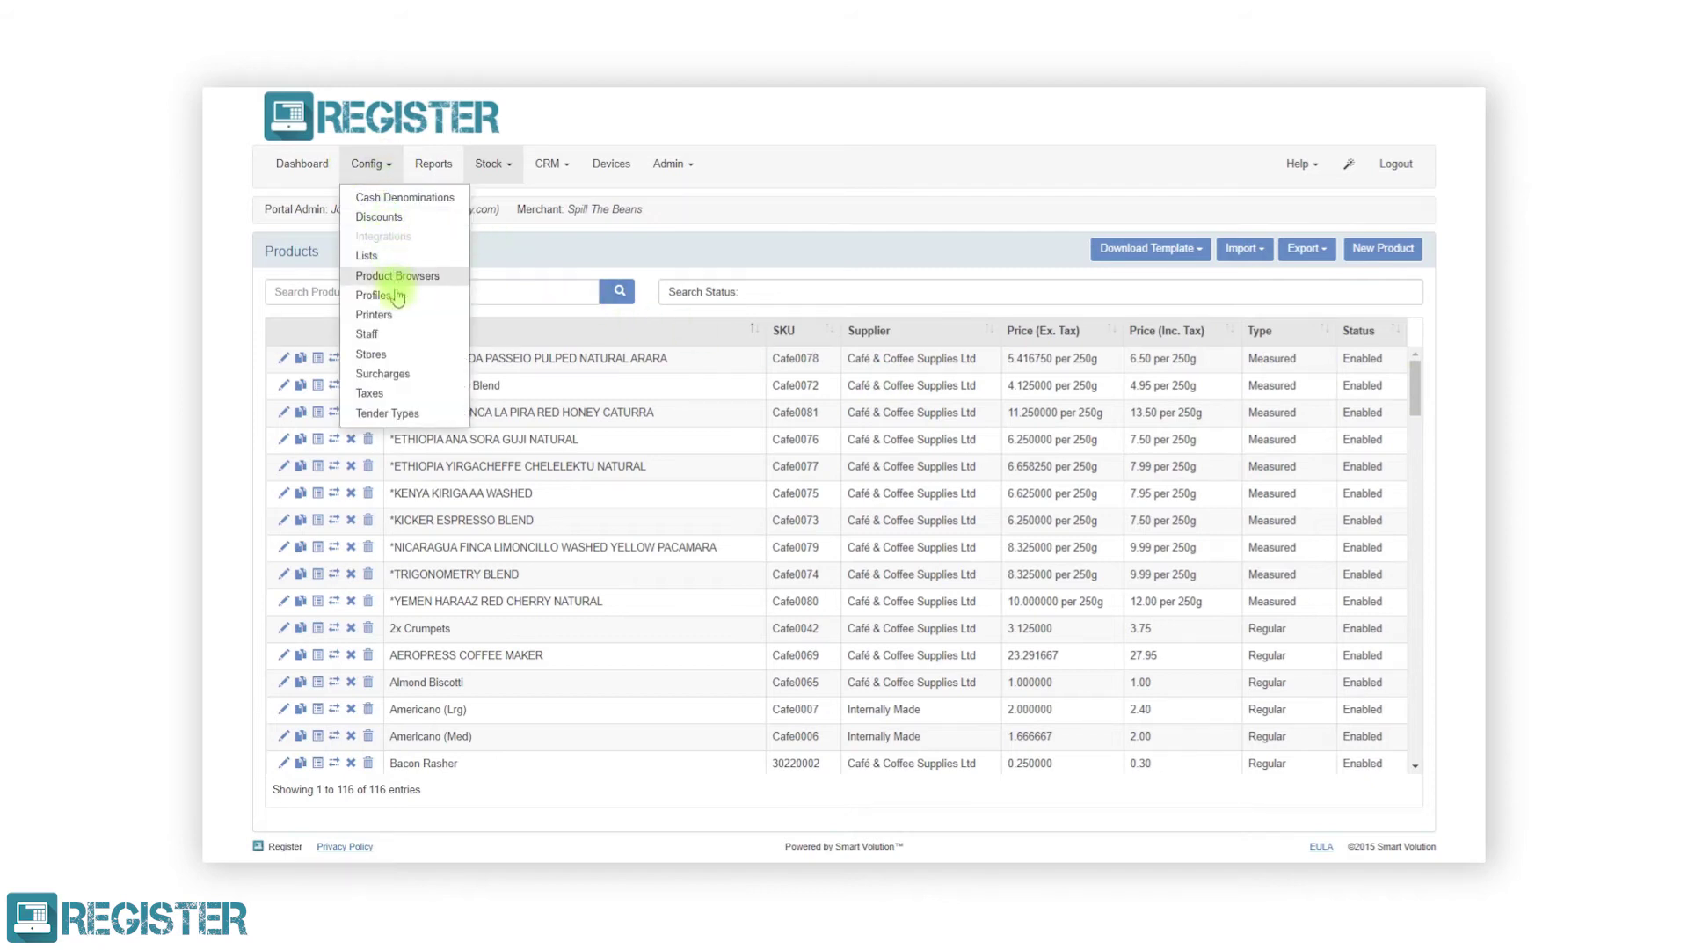
left_click(392, 334)
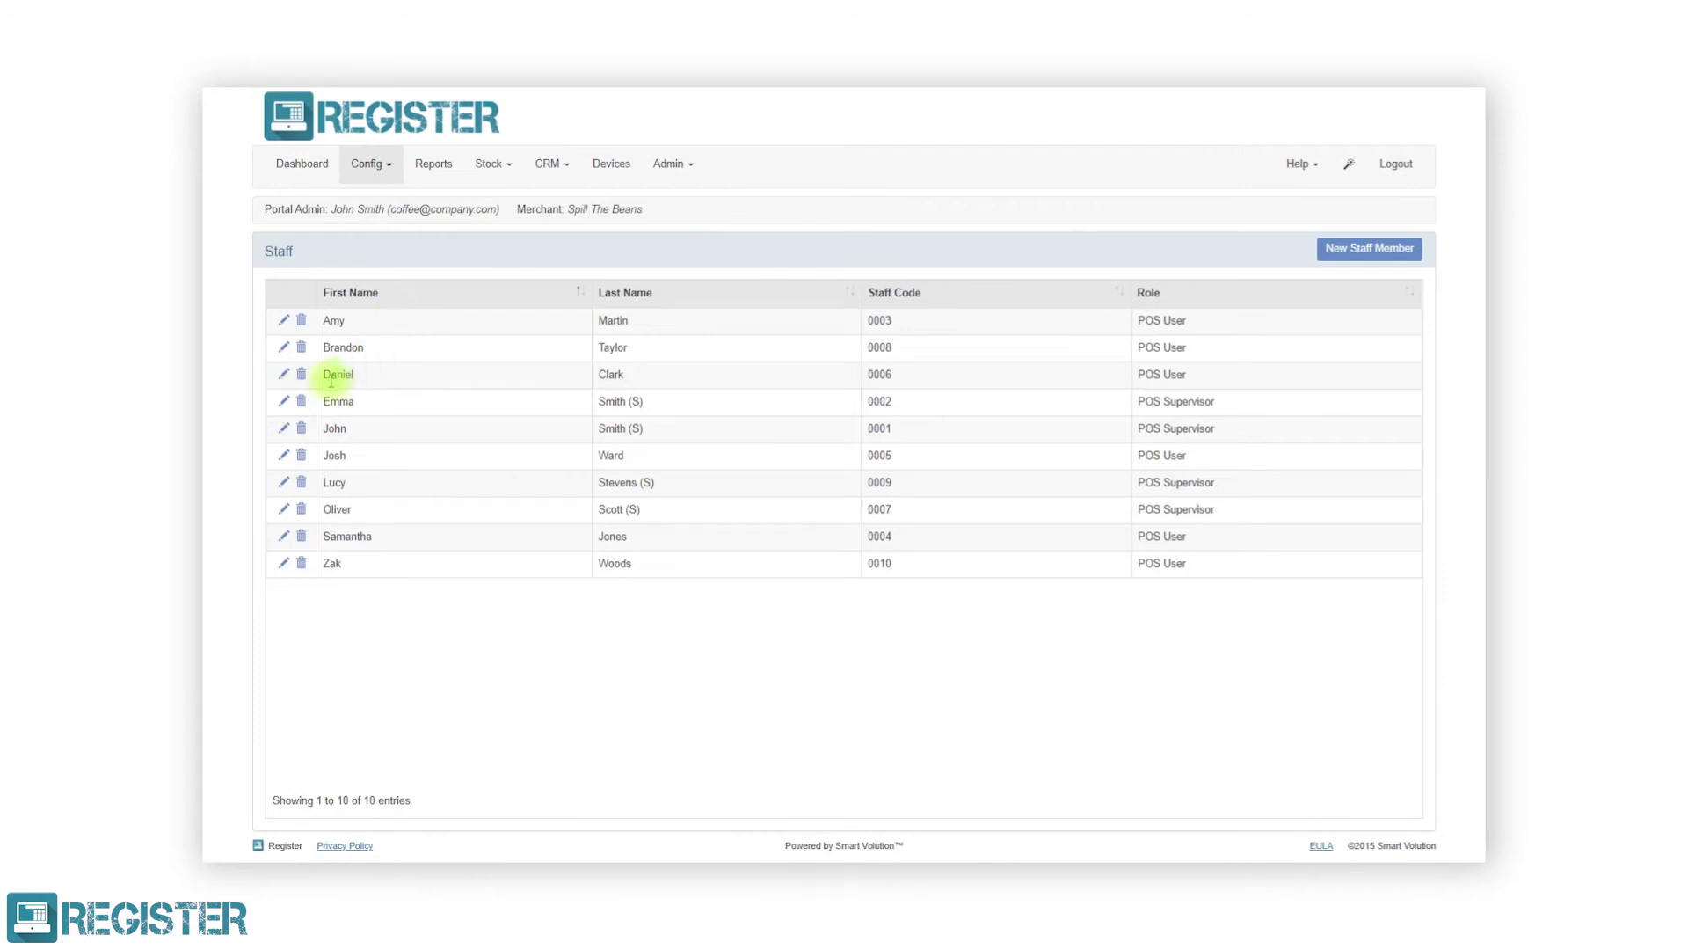
left_click(284, 403)
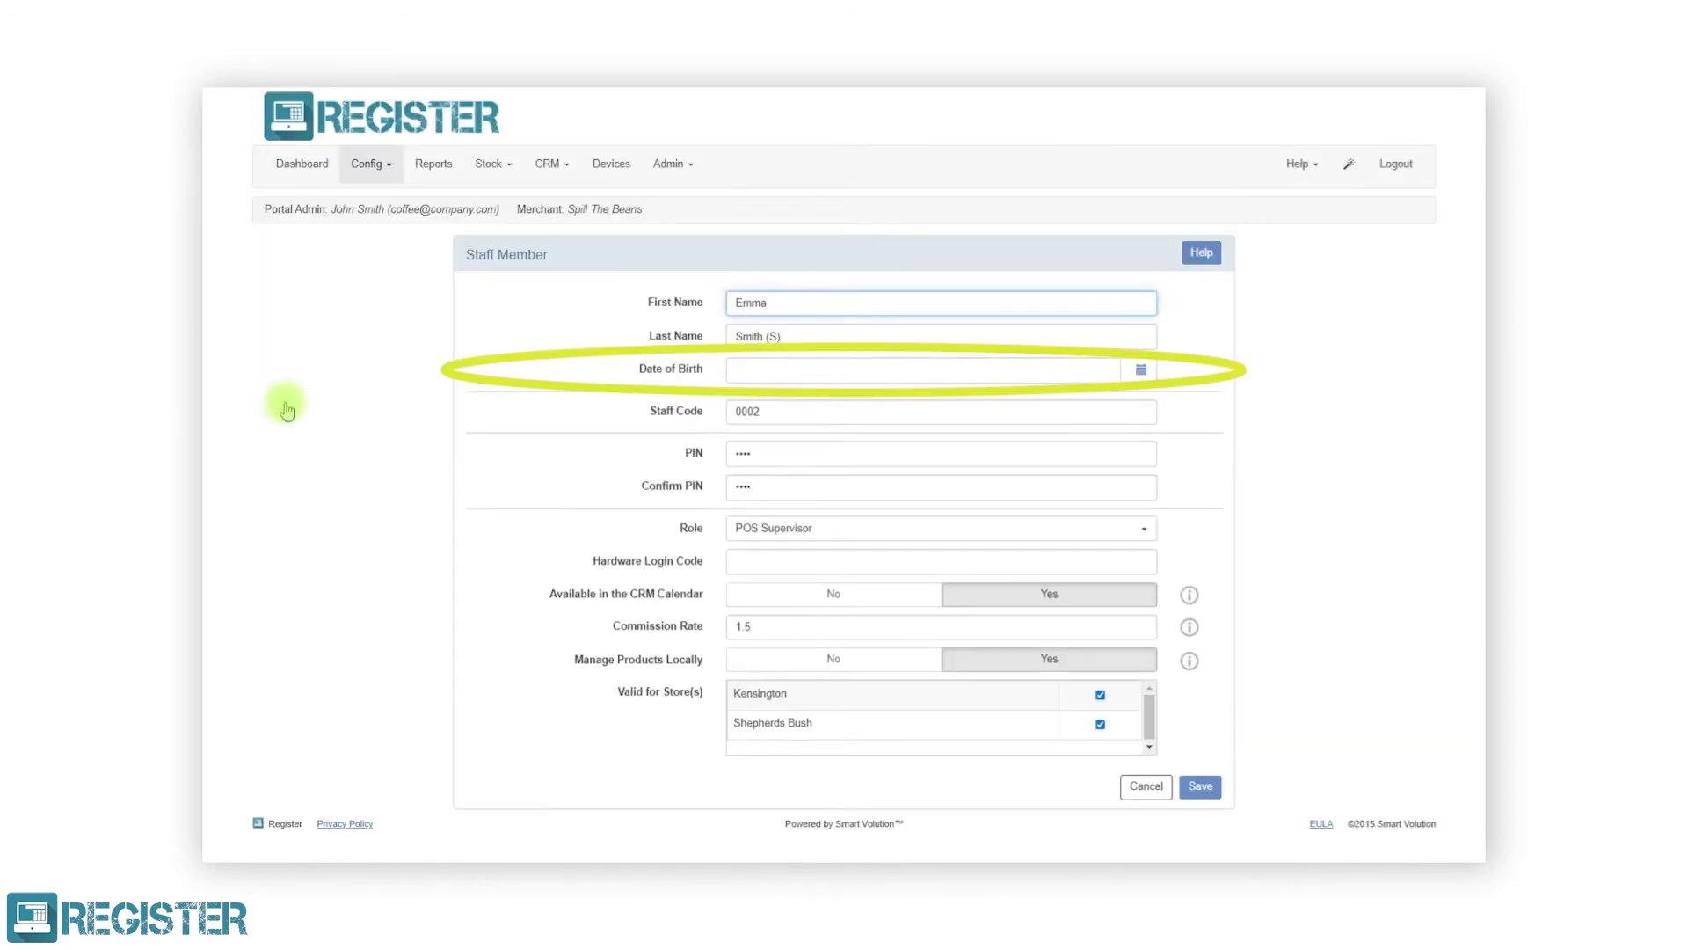
left_click(774, 368)
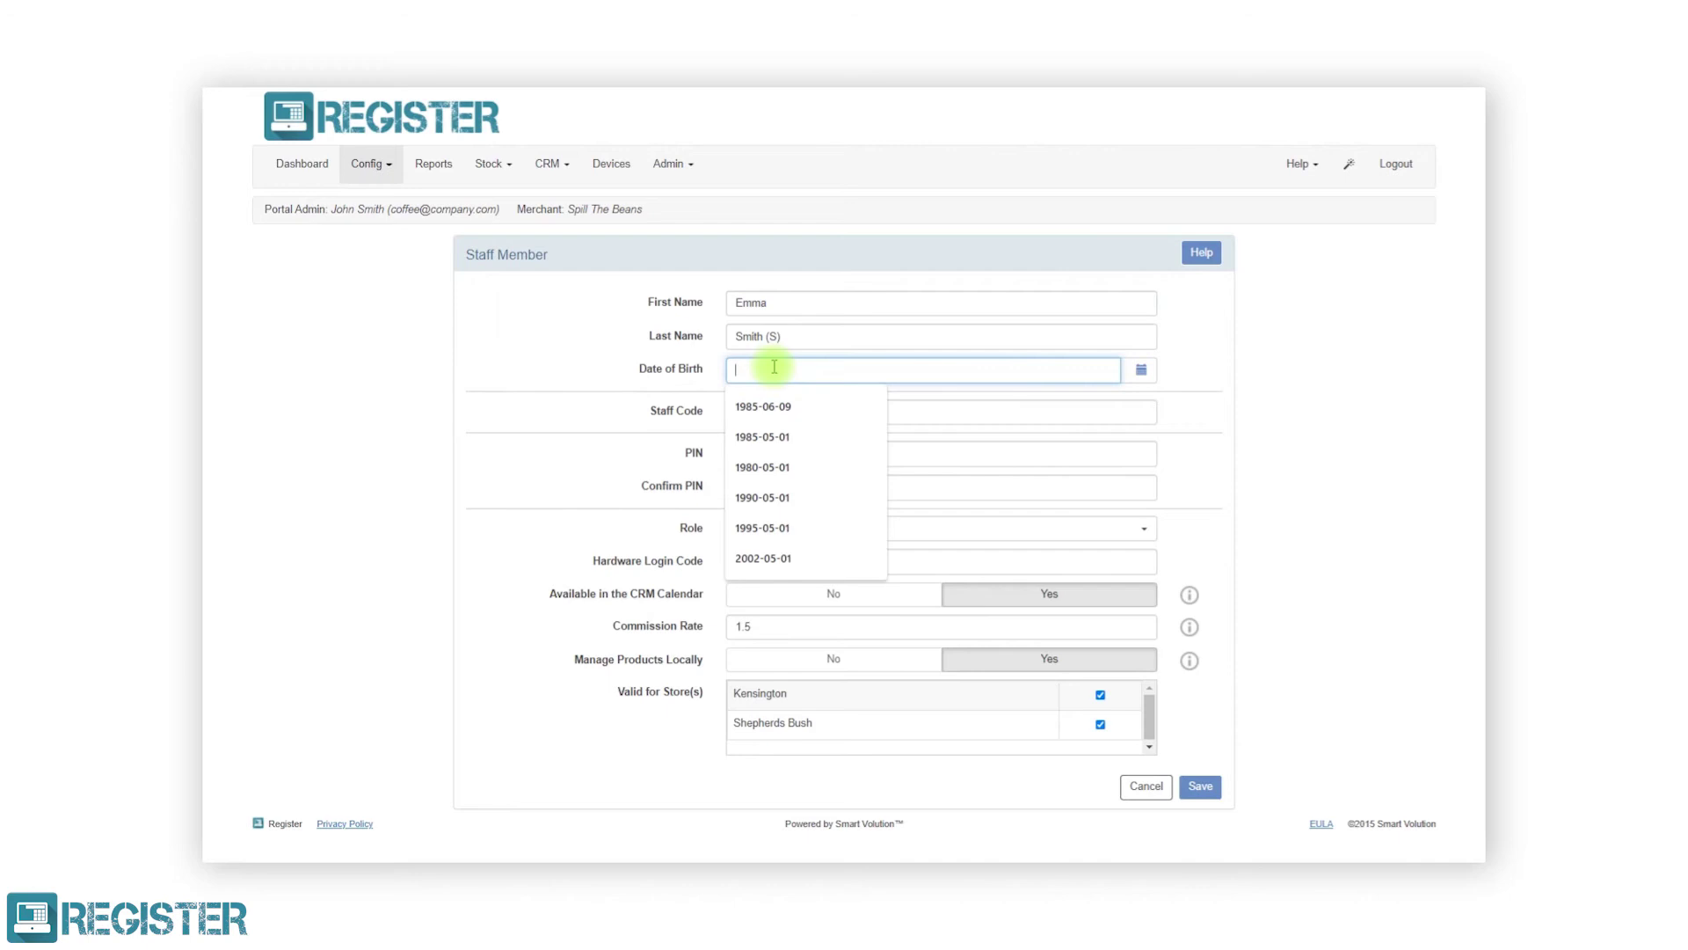
type("1985-03-04")
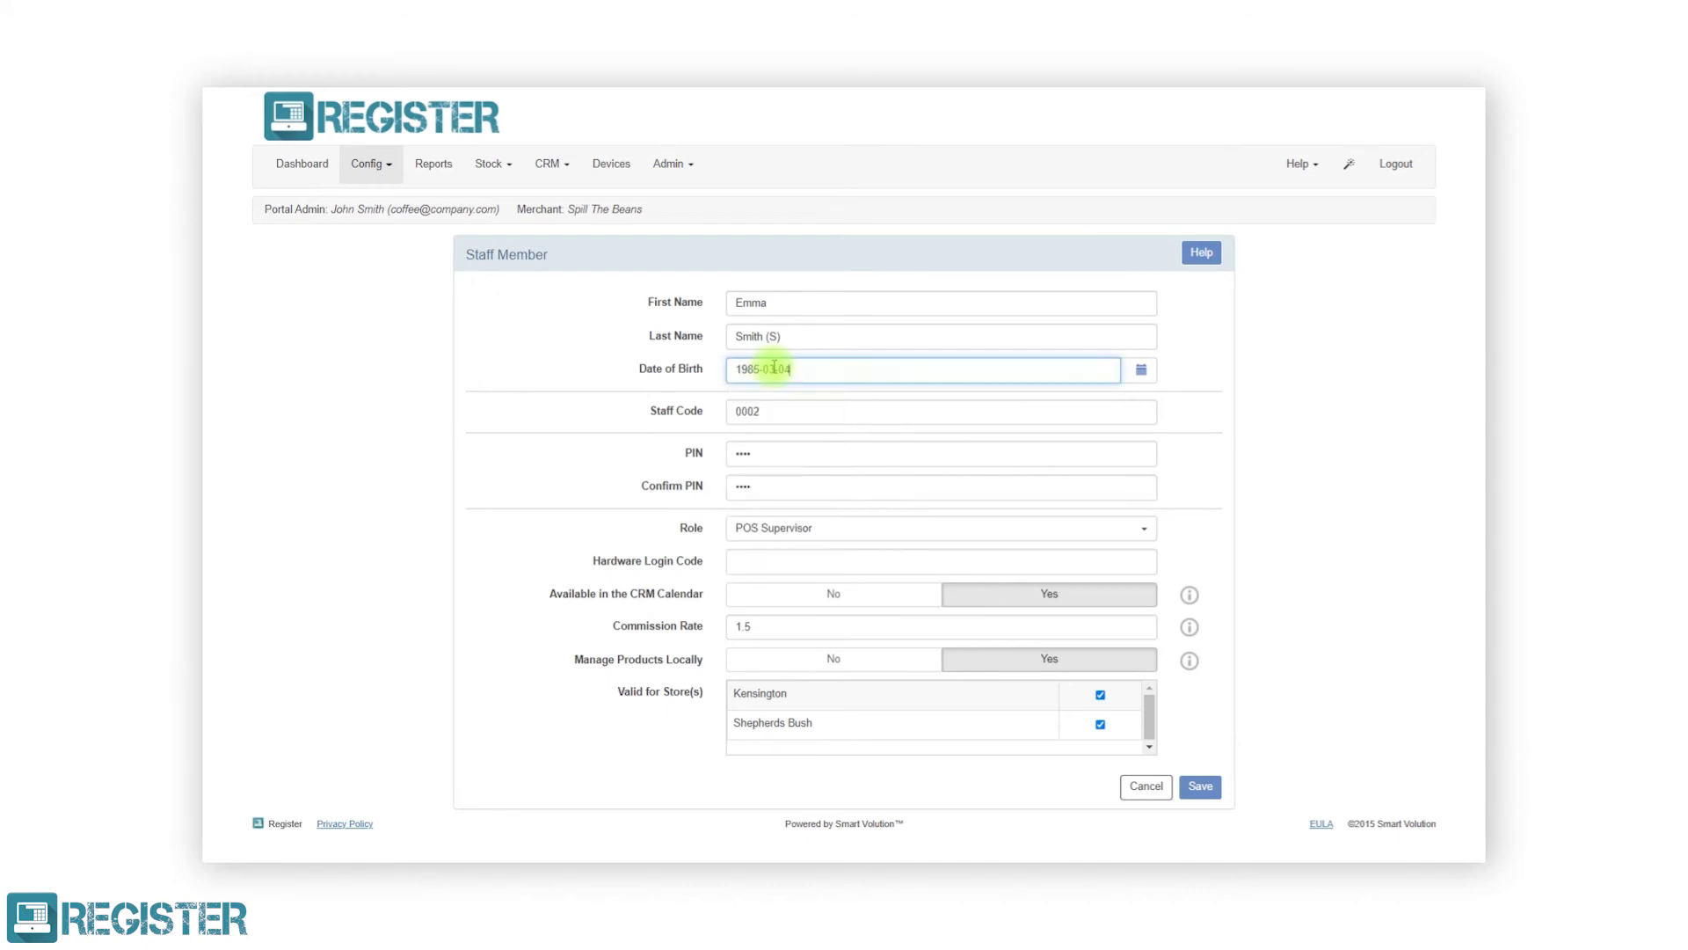
left_click(1205, 786)
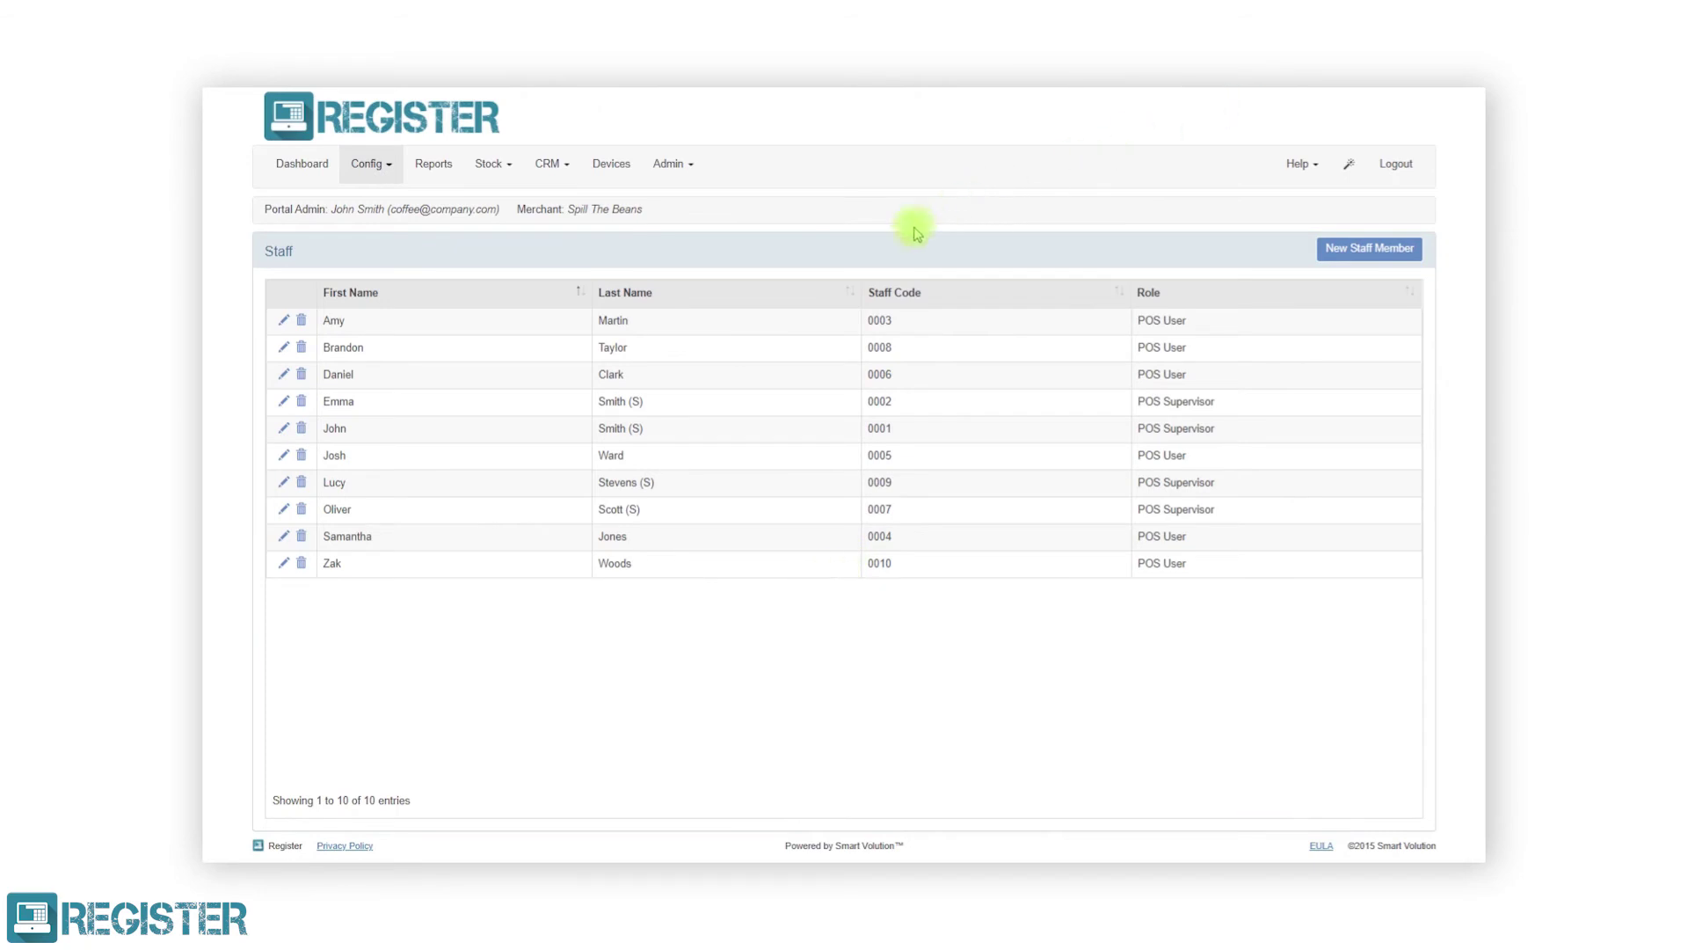
- Edit the Kensington Tills - Tablet / Standalone profile from Config > Profiles and expand General
left_click(371, 164)
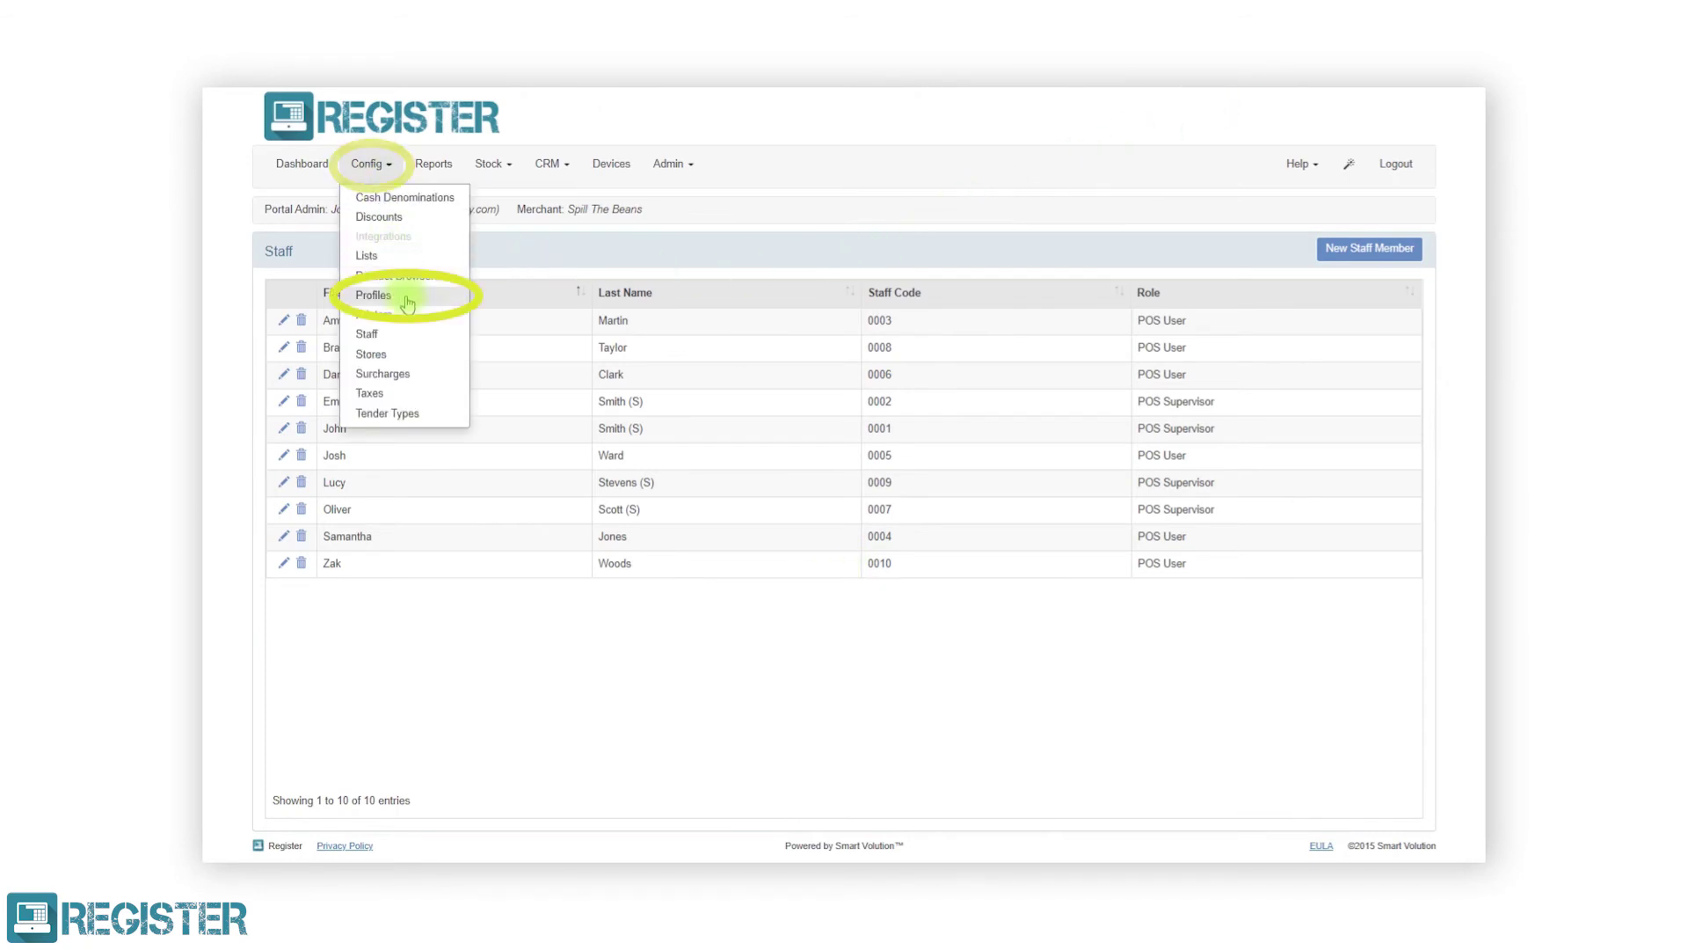
left_click(372, 294)
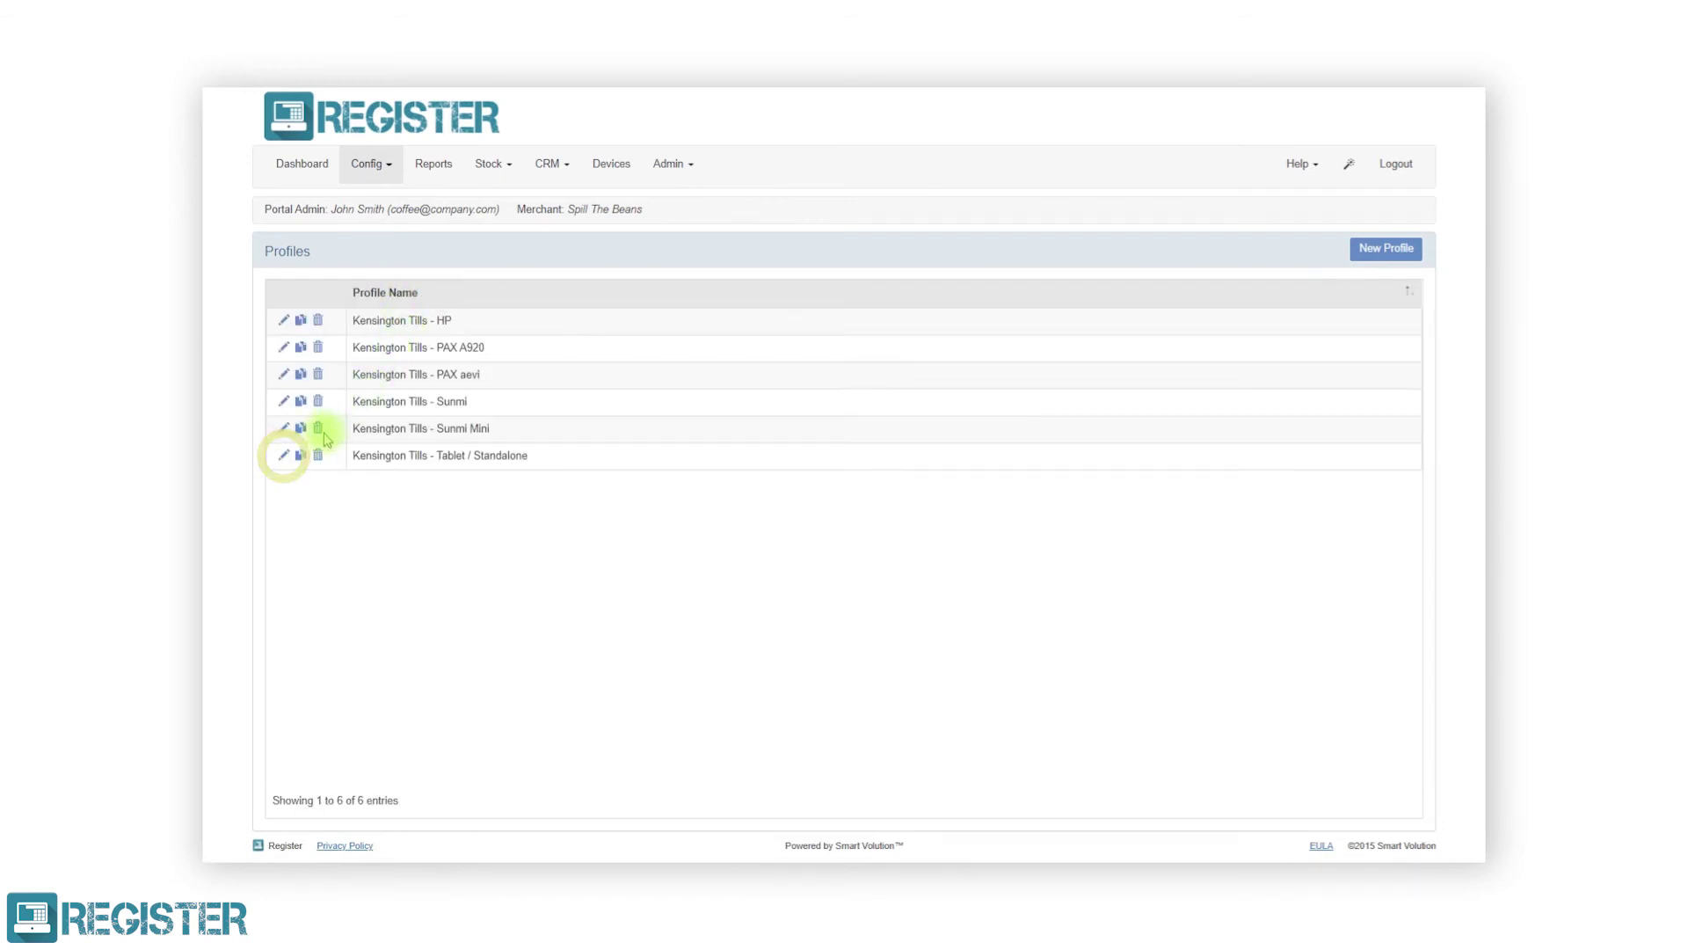
left_click(284, 456)
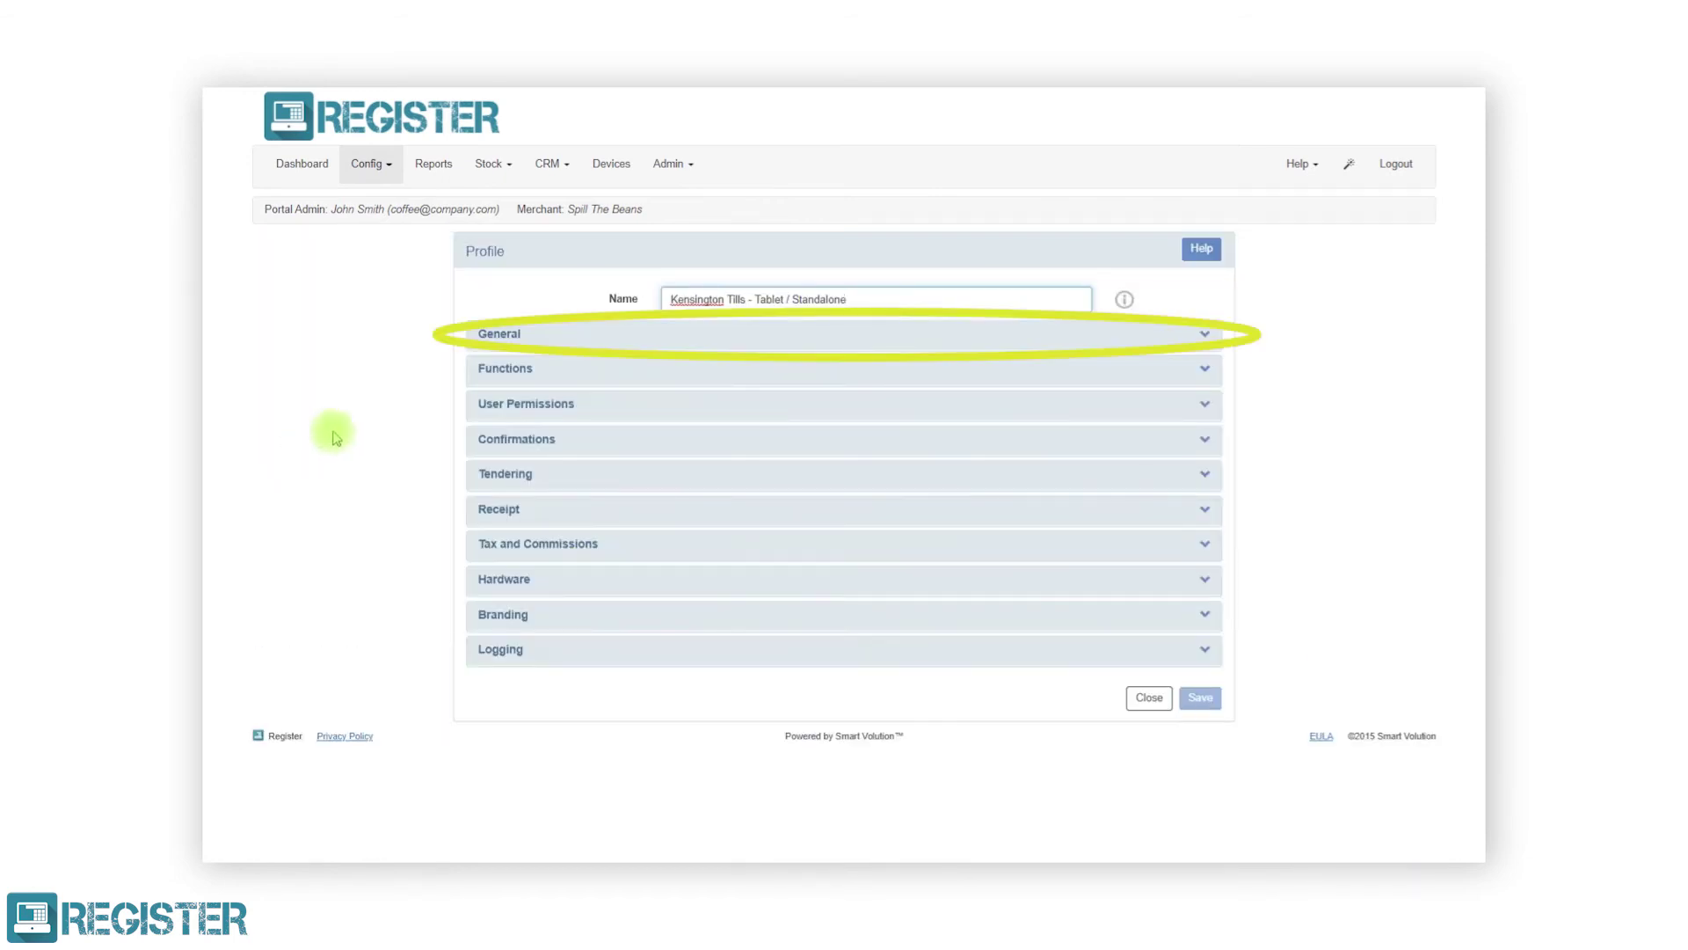
left_click(614, 338)
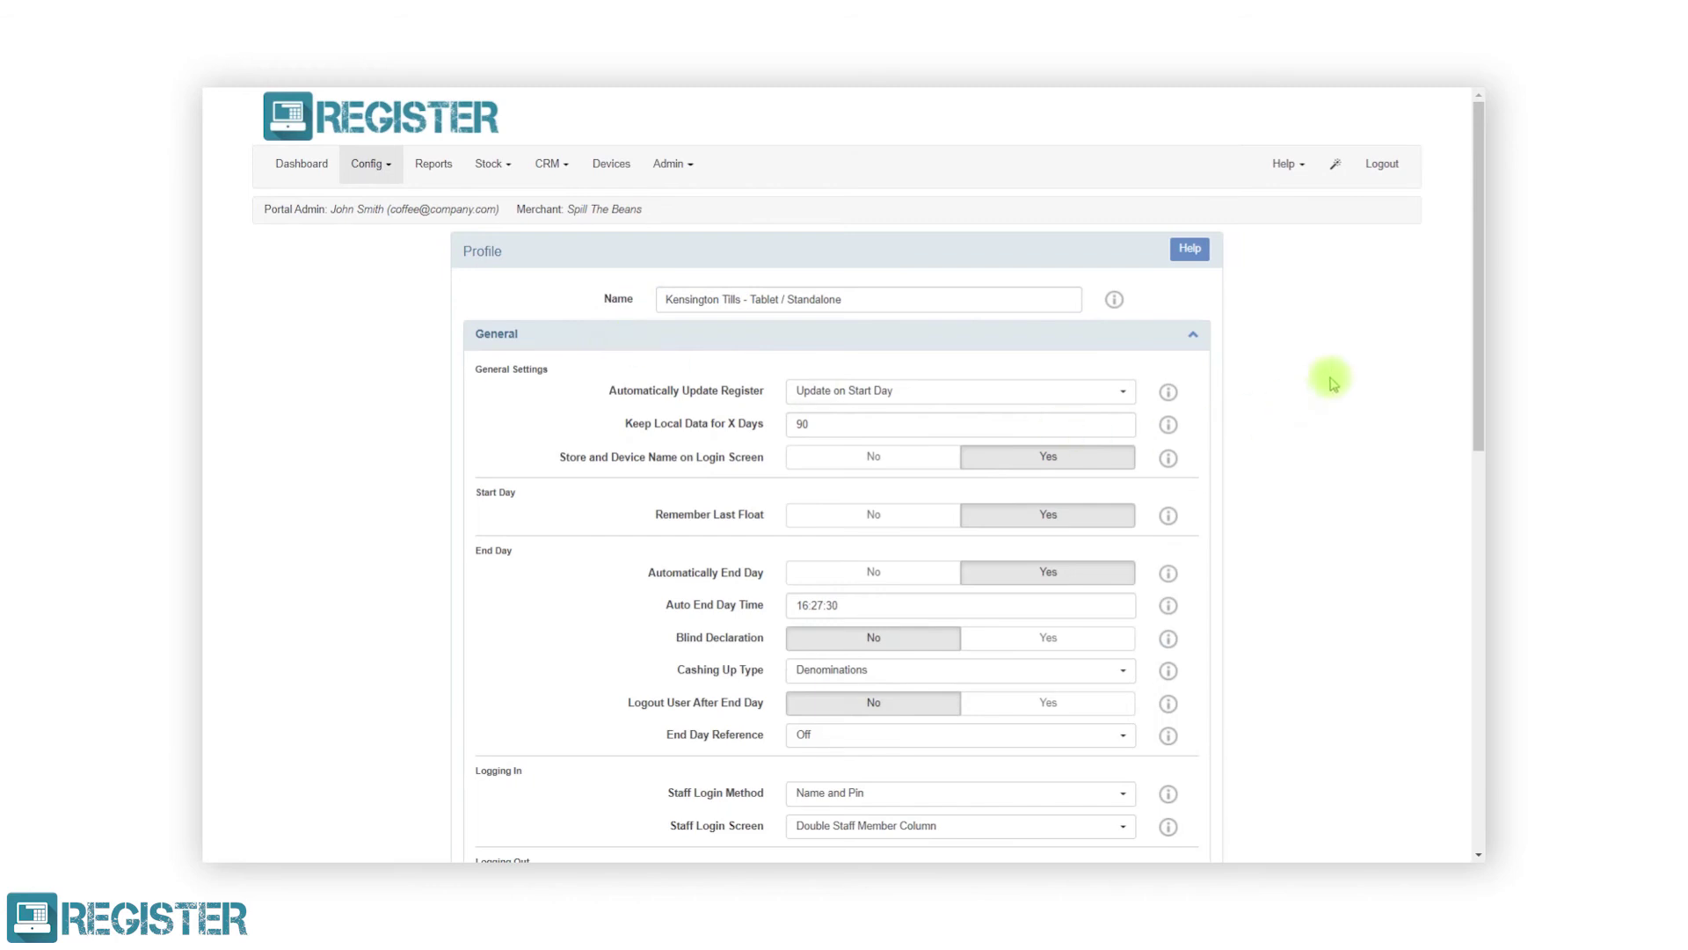
left_click_drag(1477, 356, 1481, 650)
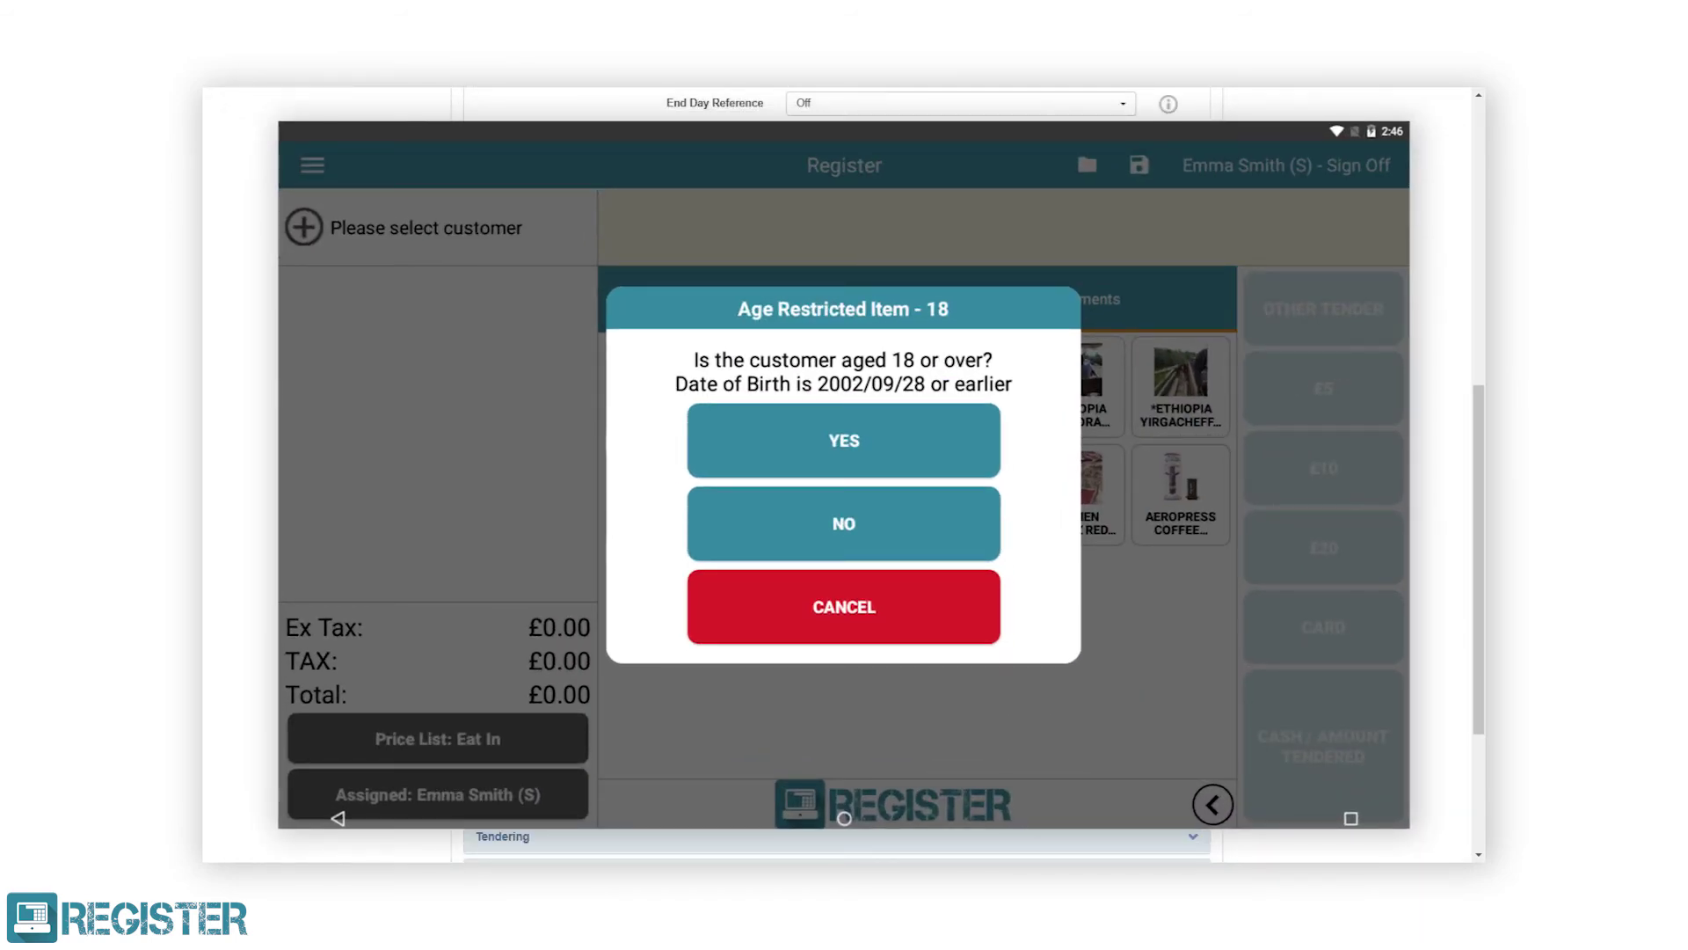
- Save the profile with Enable Age Verification Reasons set to Yes
left_click_drag(1466, 639, 1478, 739)
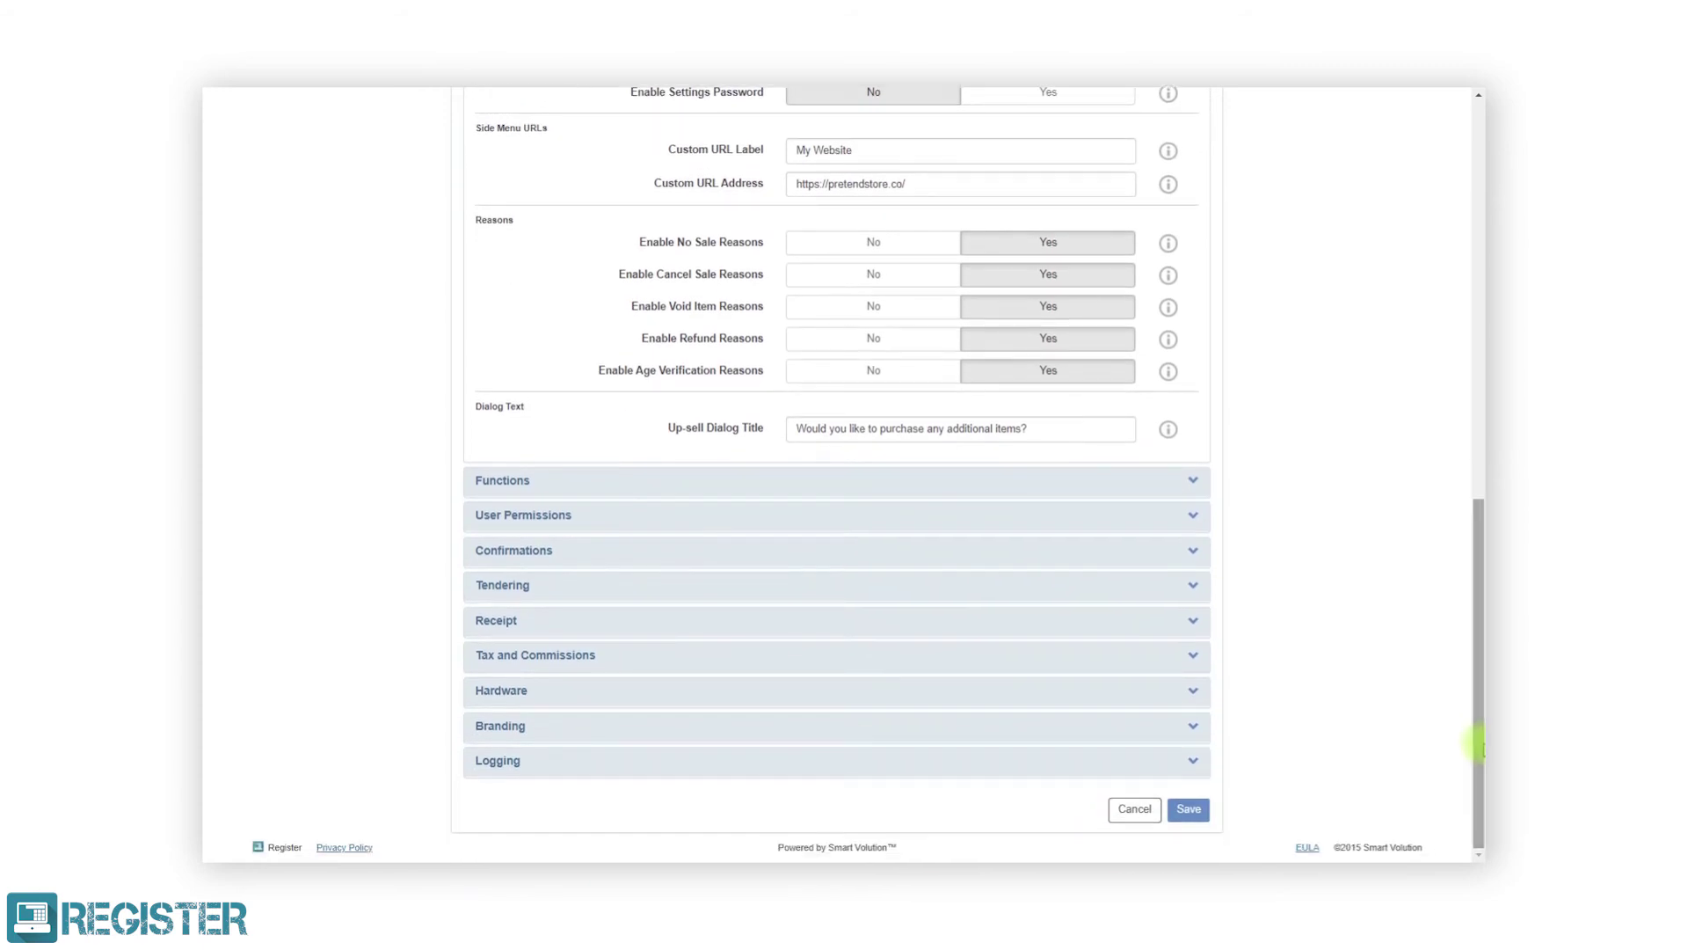
left_click(1183, 811)
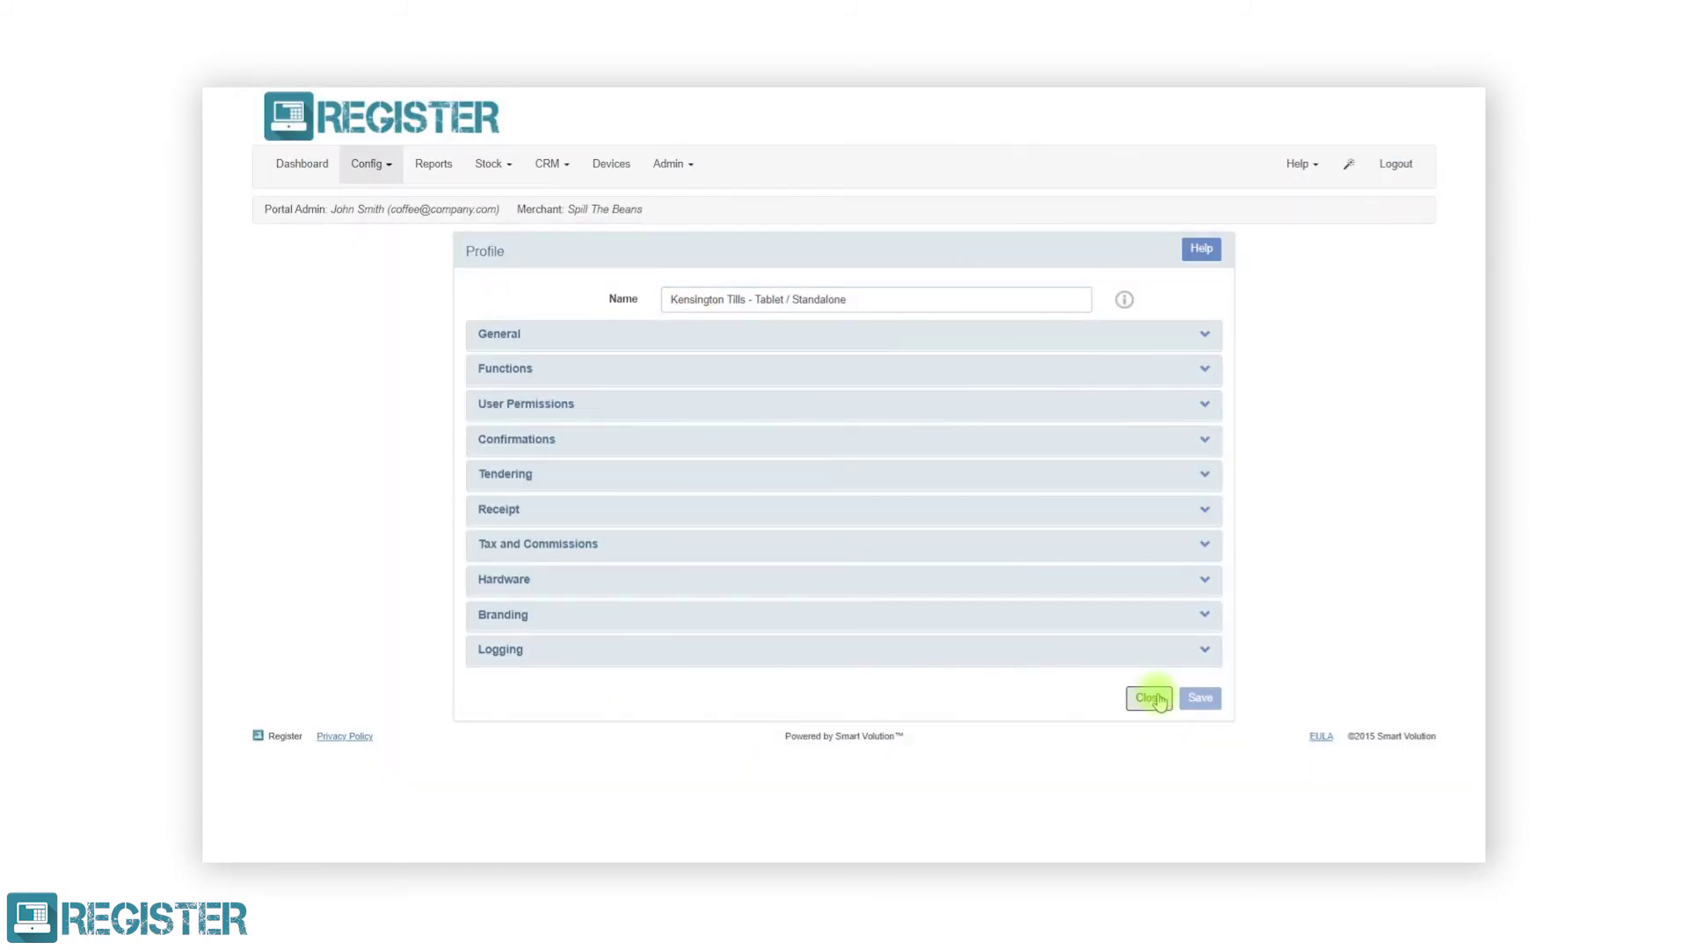
- Save the profile, then view the Age Refusal Reasons entries under Config > Lists
left_click(1154, 695)
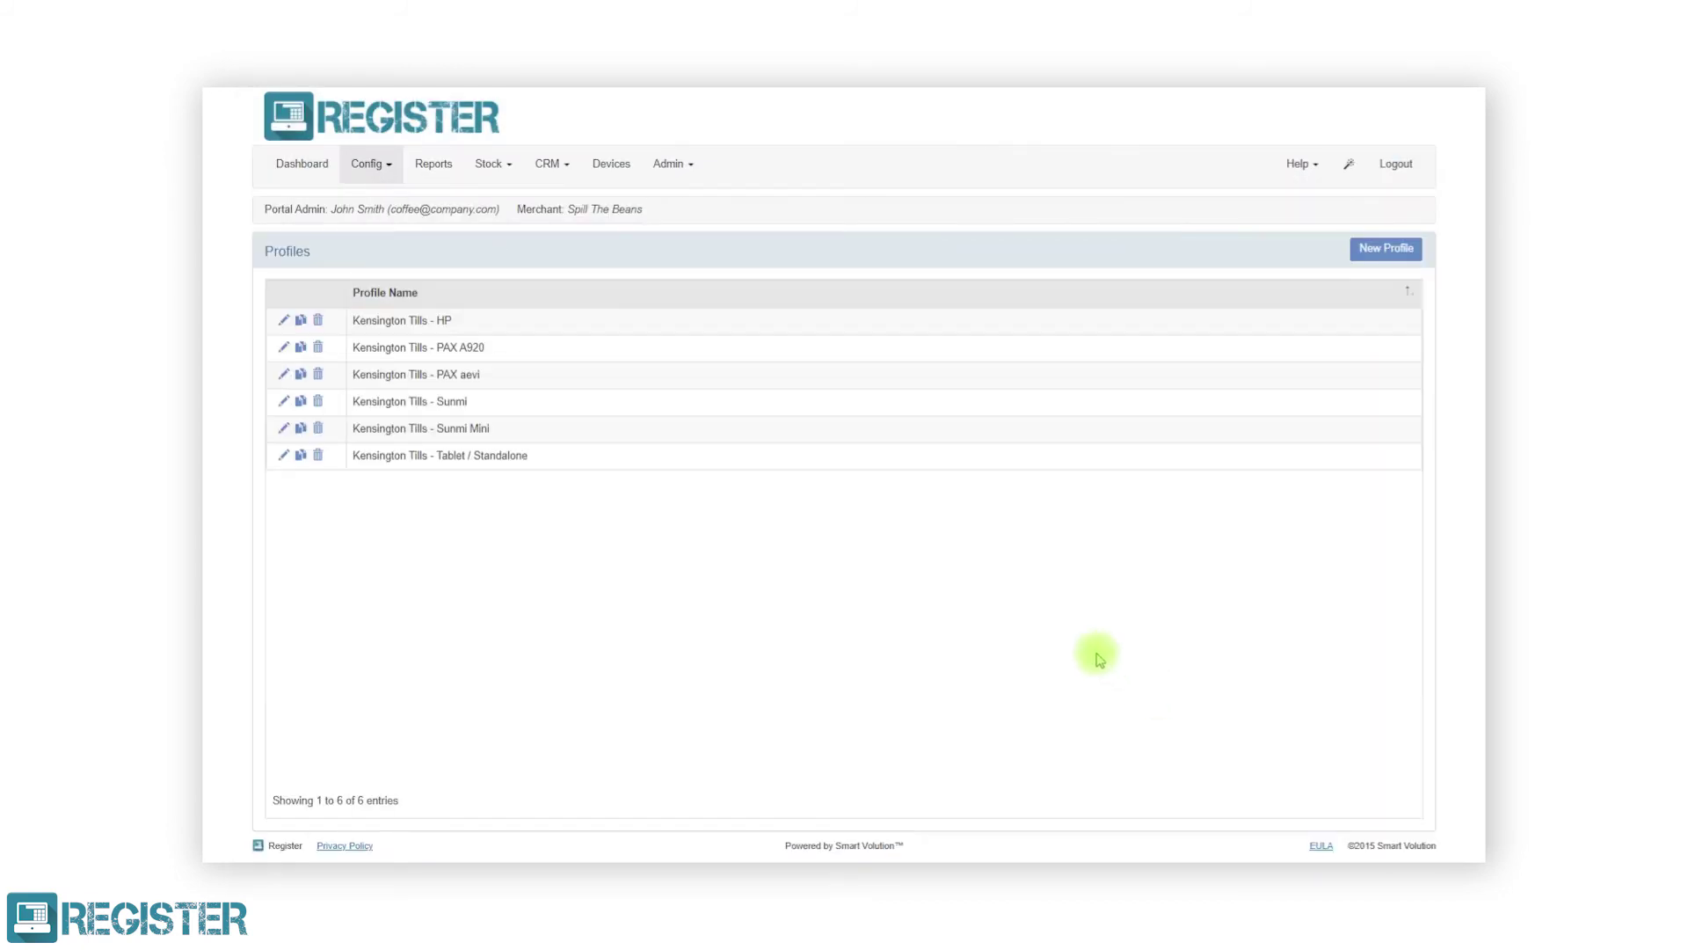
left_click(372, 164)
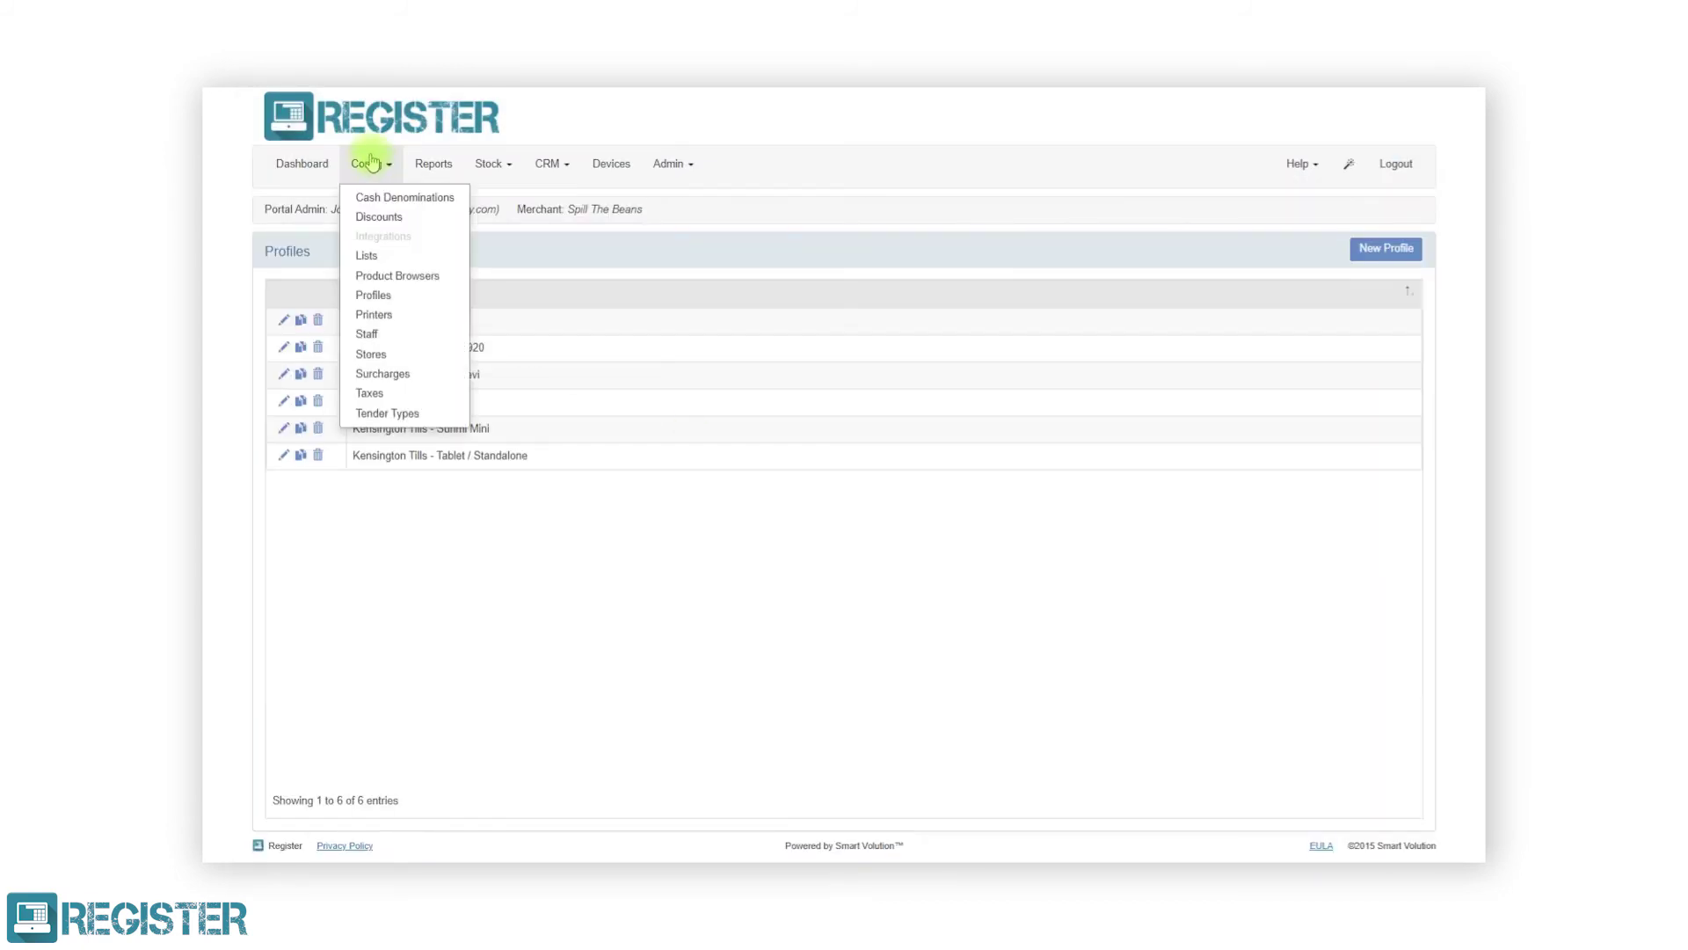
left_click(373, 256)
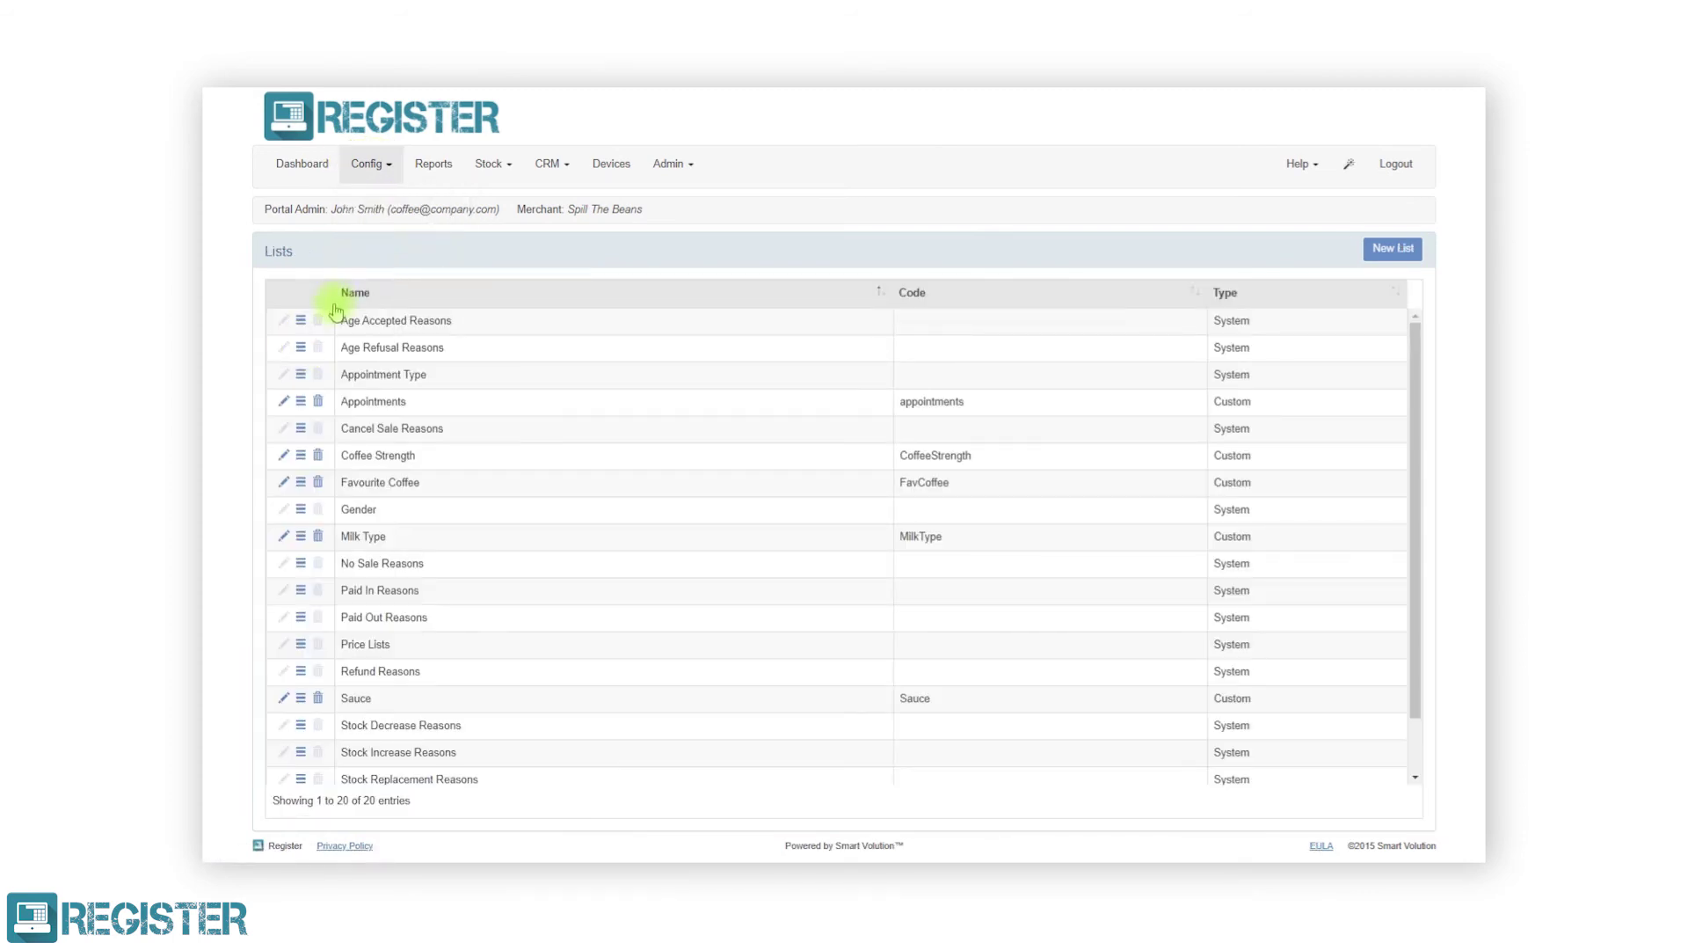
left_click(302, 349)
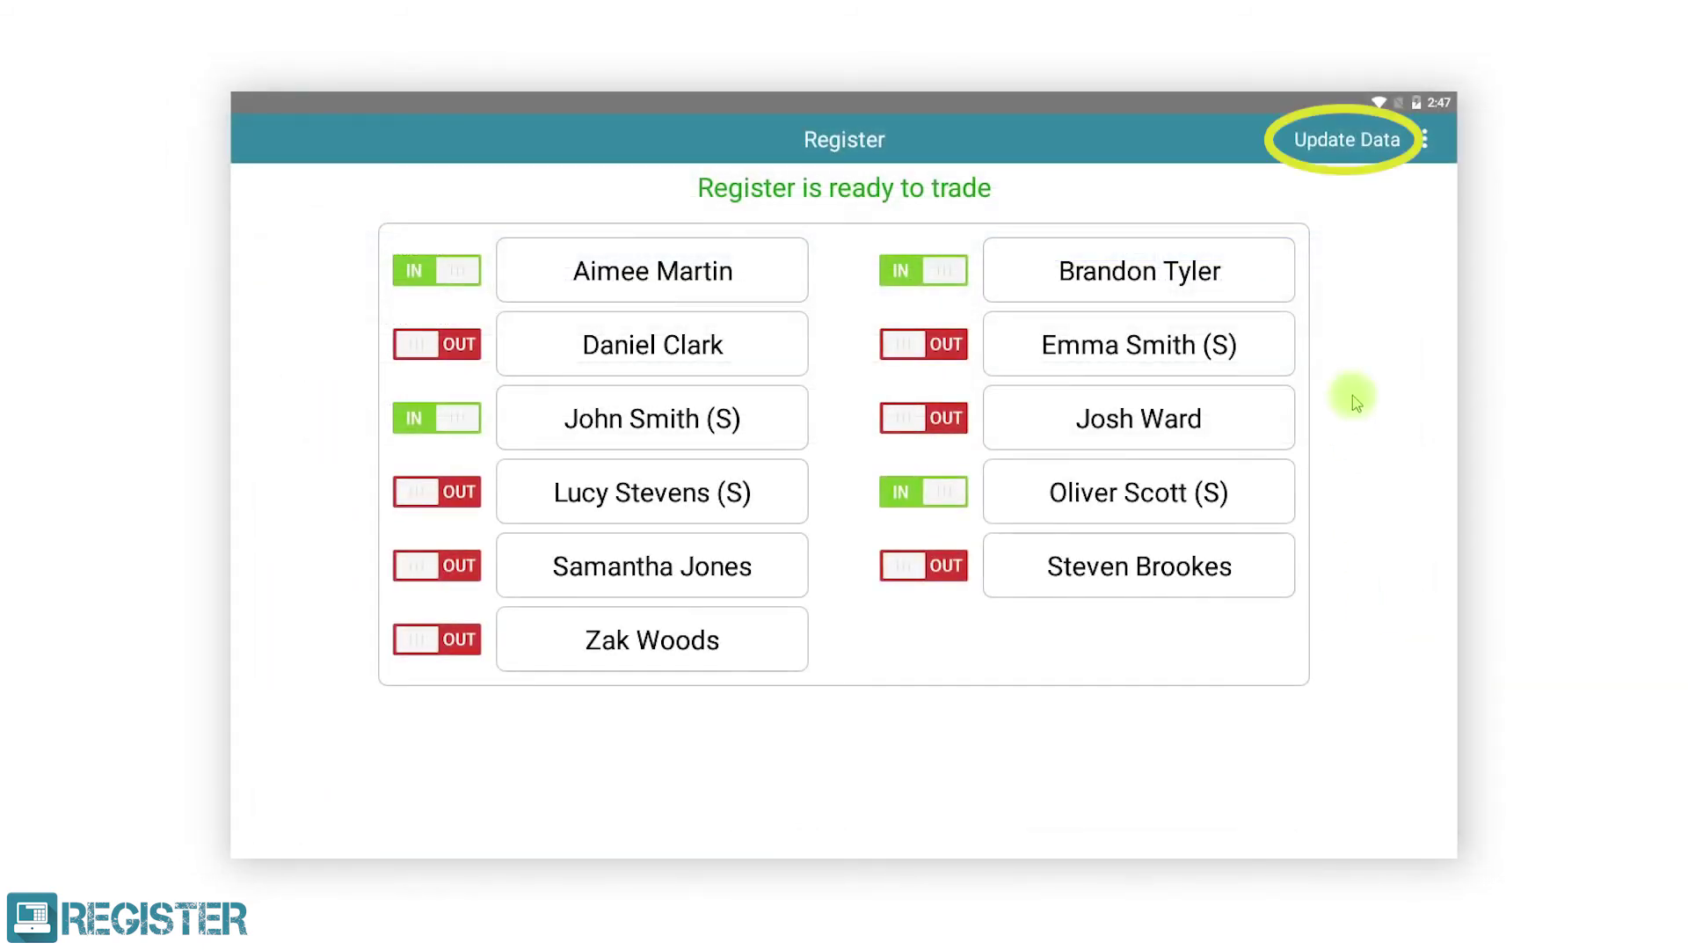
- Sync the latest data, then ring up Mr. Black Coffee and answer its age prompt with Accepted - ID Verified
left_click(1339, 145)
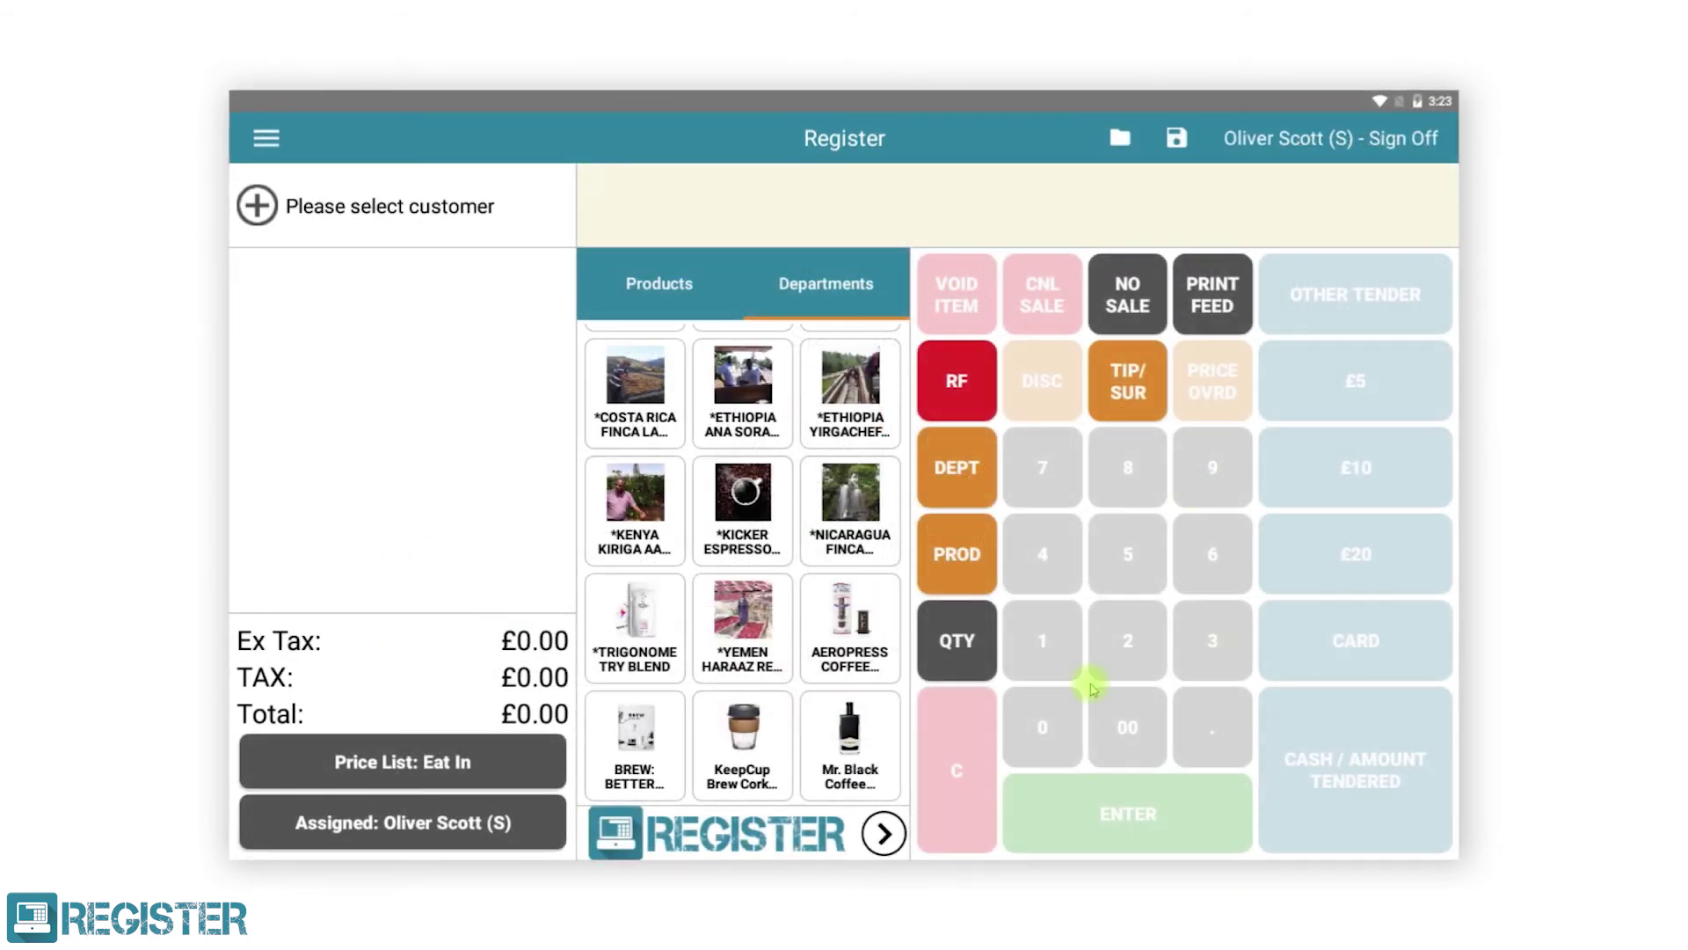
left_click(857, 752)
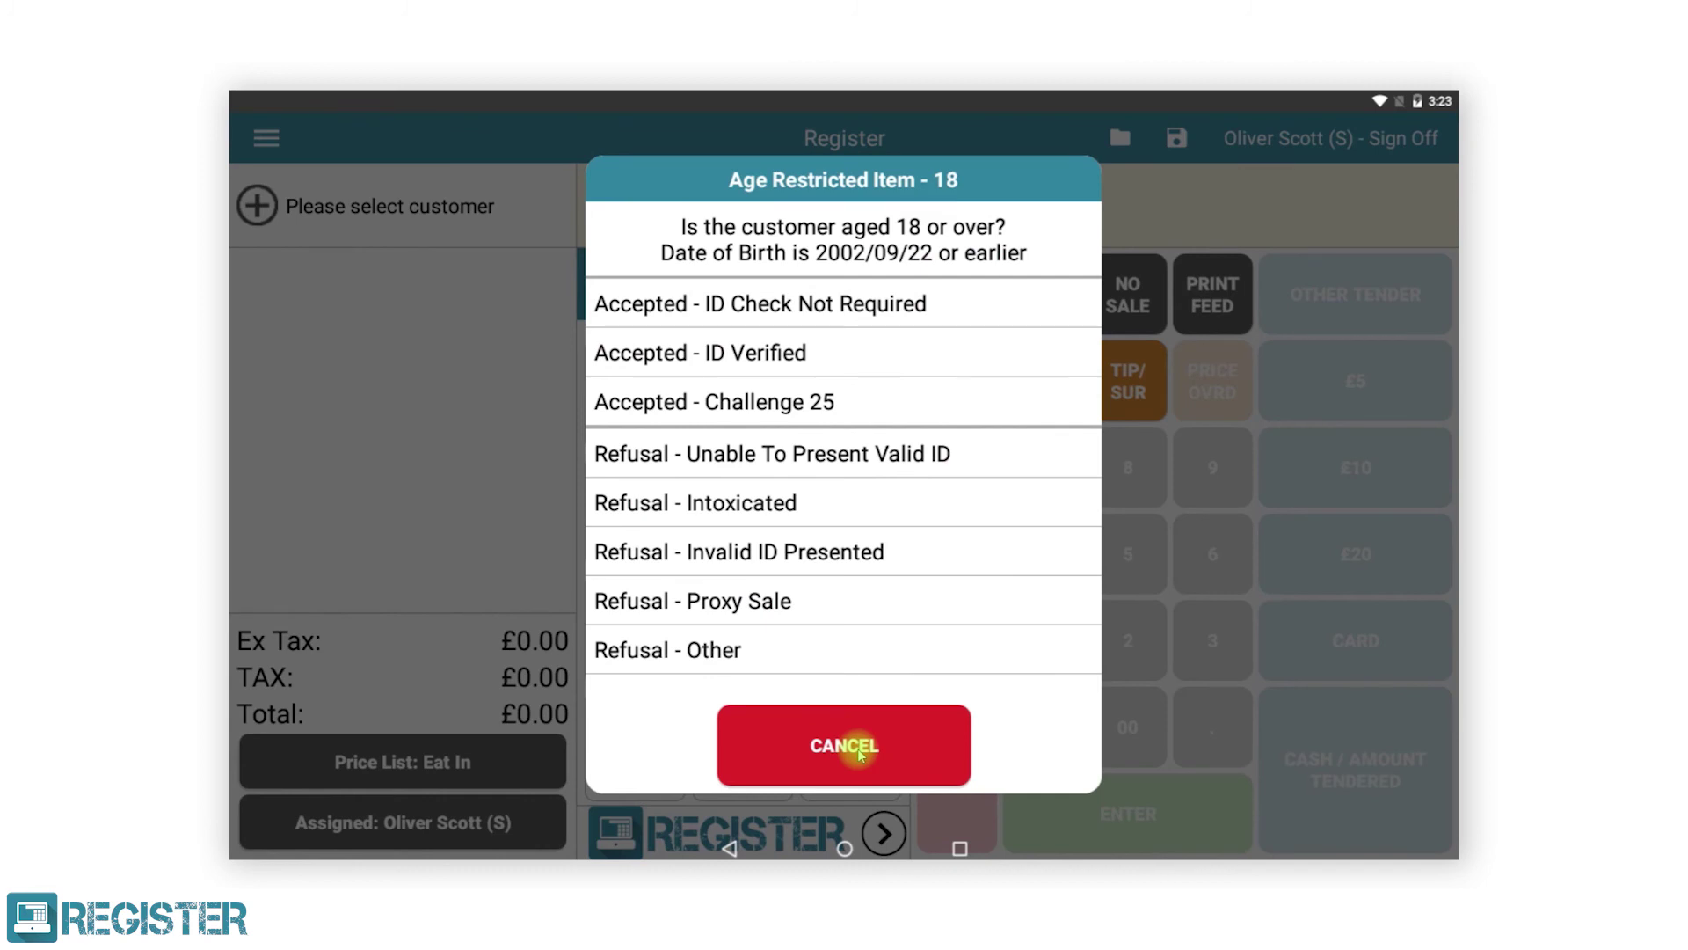
left_click(794, 368)
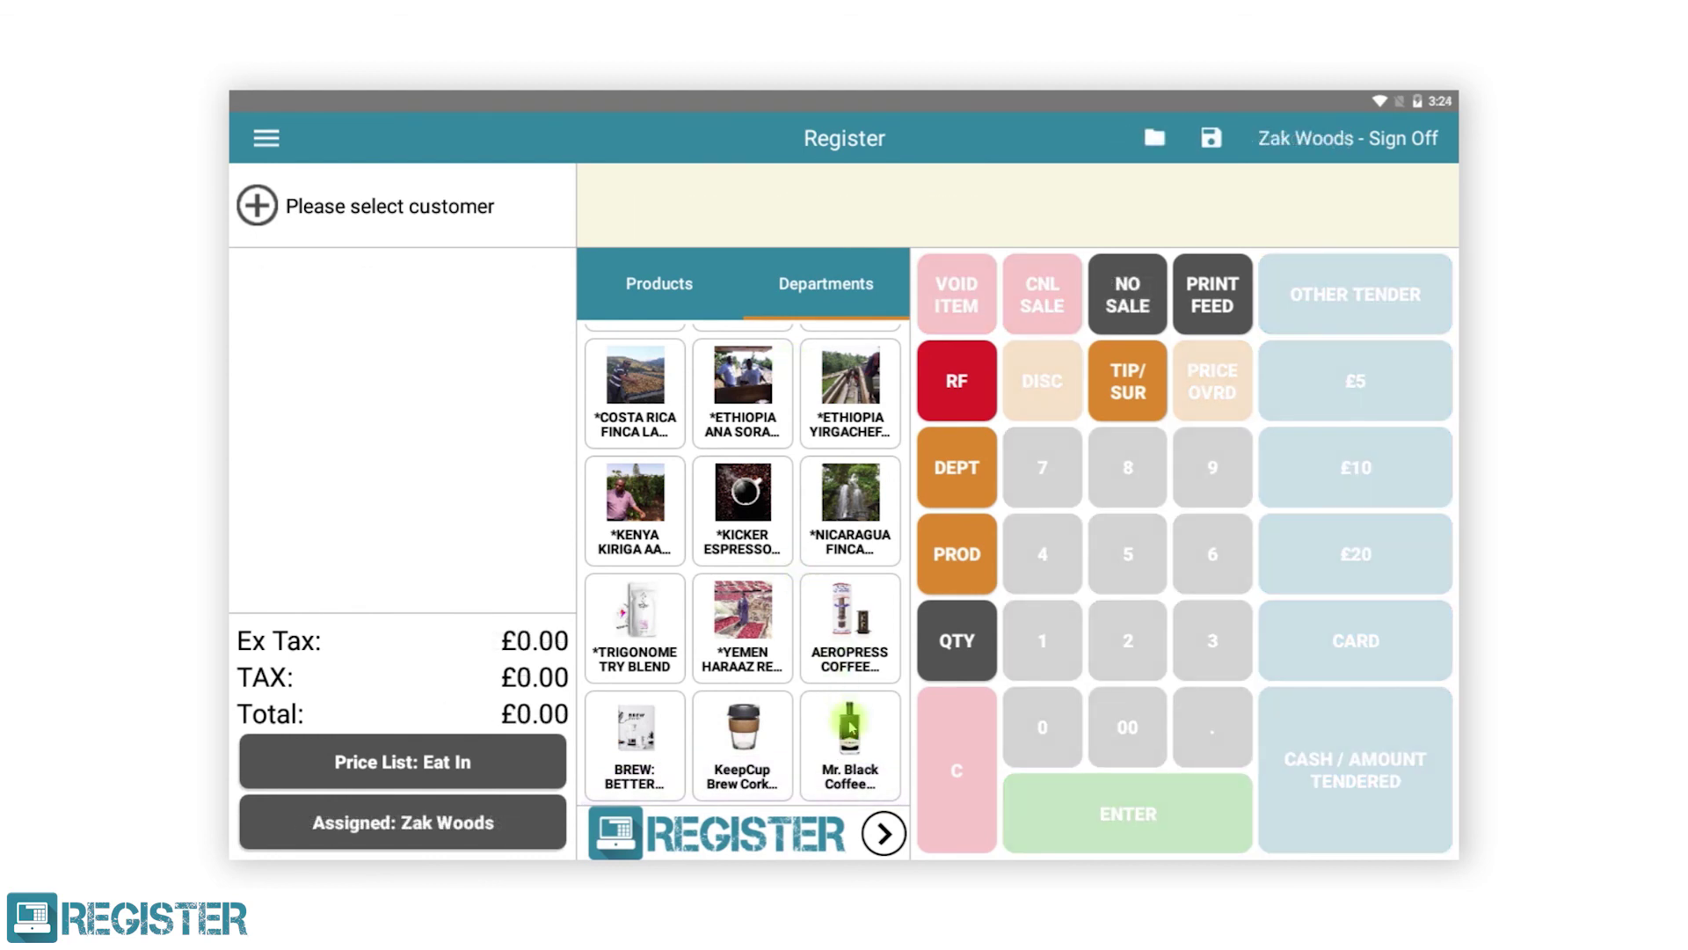
- Ring up Mr. Black Coffee again and approve it with a colleague's PIN
left_click(850, 727)
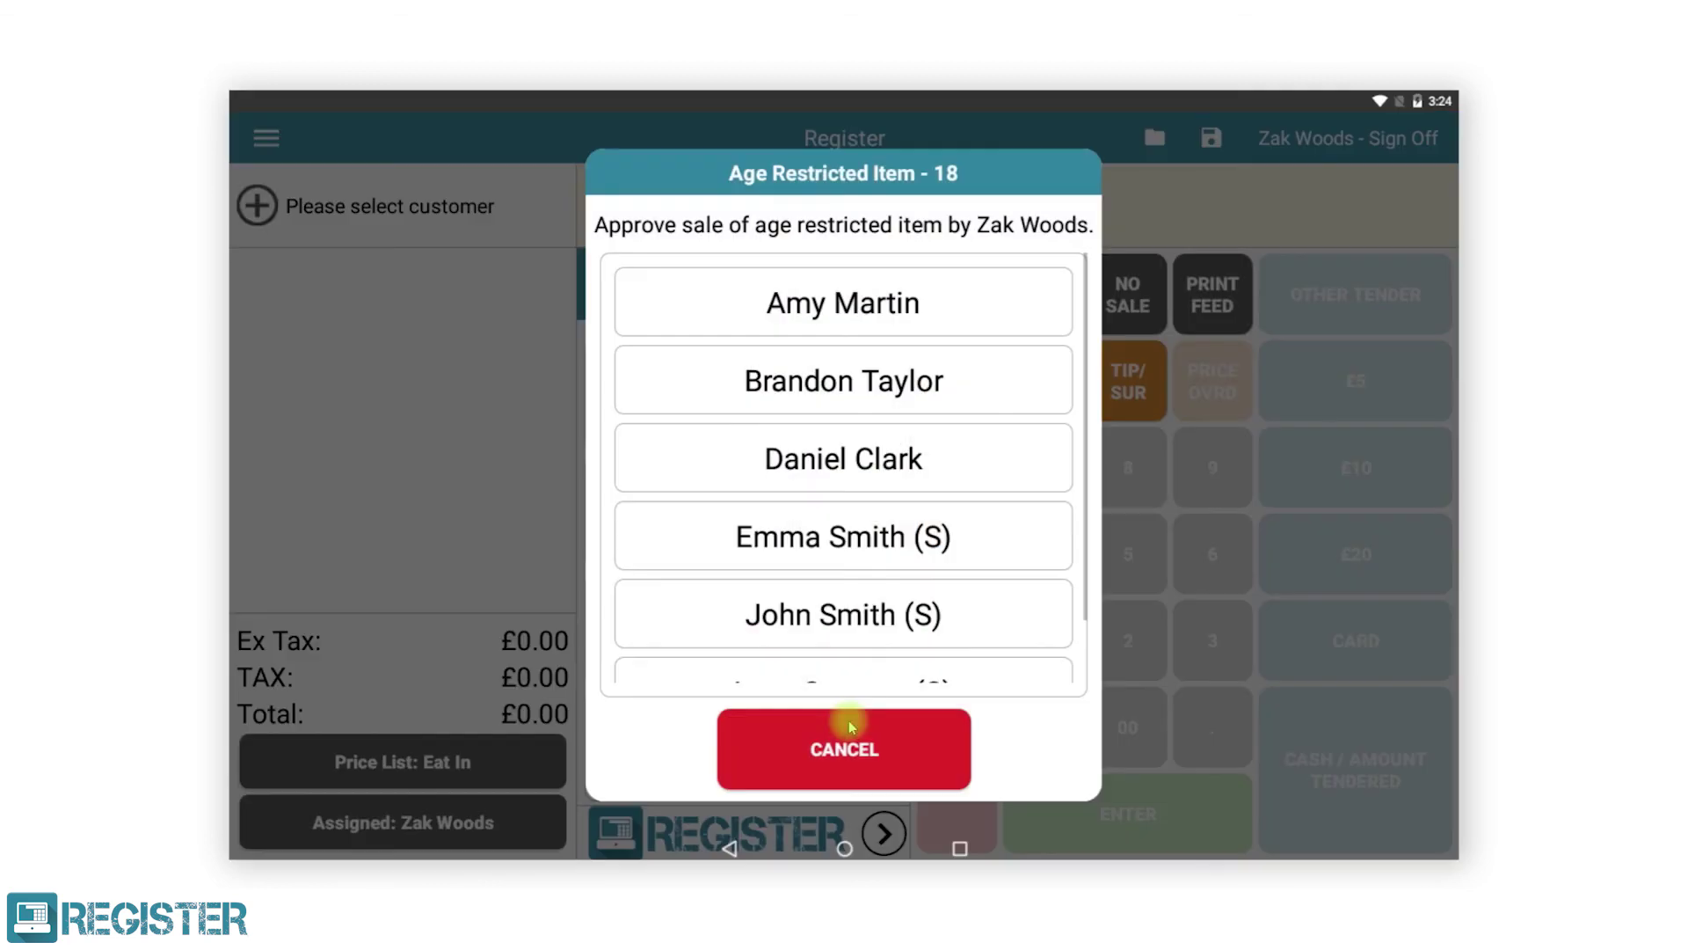
left_click(884, 460)
left_click(766, 552)
left_click(845, 549)
left_click(897, 548)
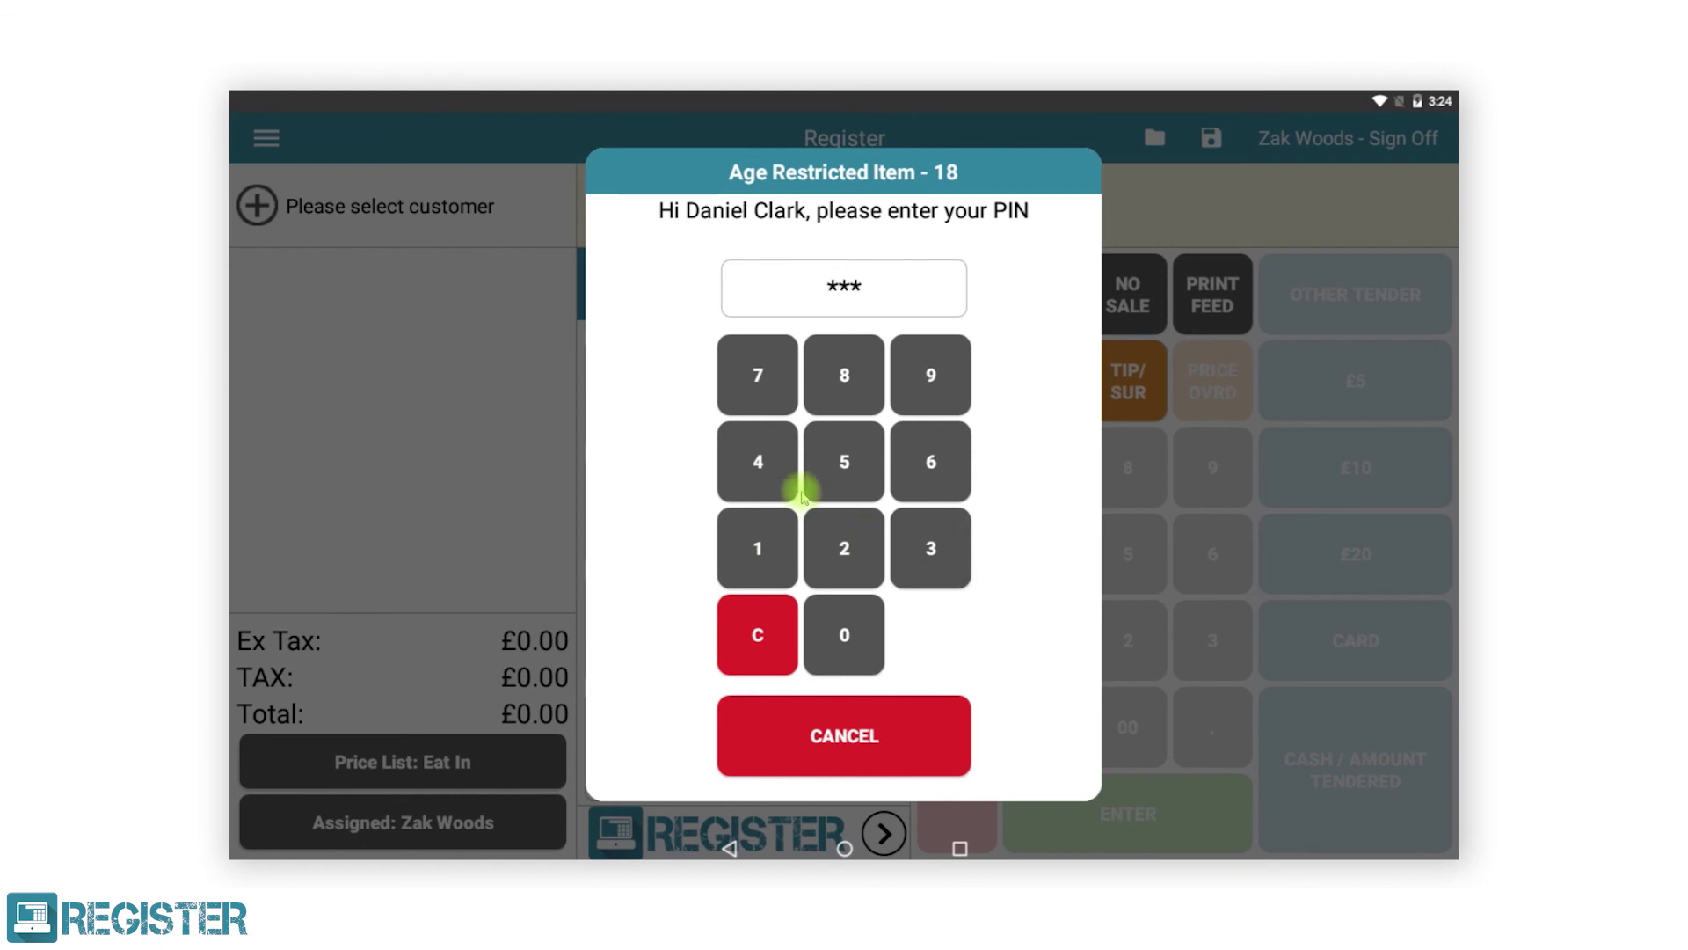
left_click(787, 484)
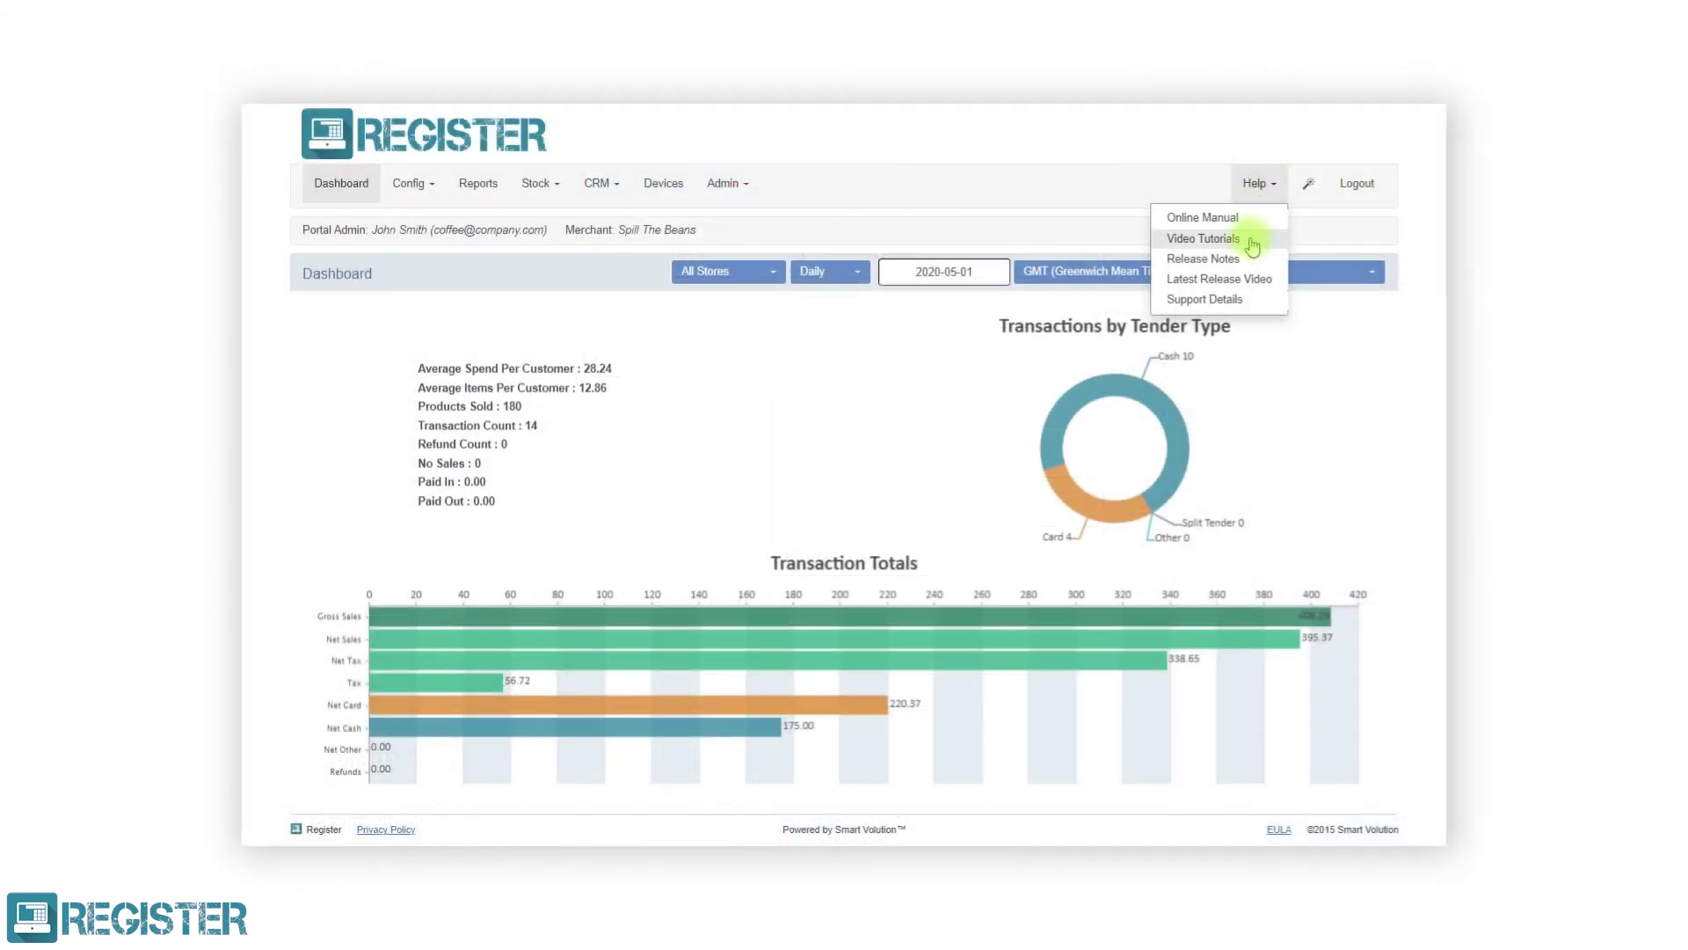
- Open Support Details from the Help menu to see the solution provider's phone, e-mail and website
left_click(1262, 299)
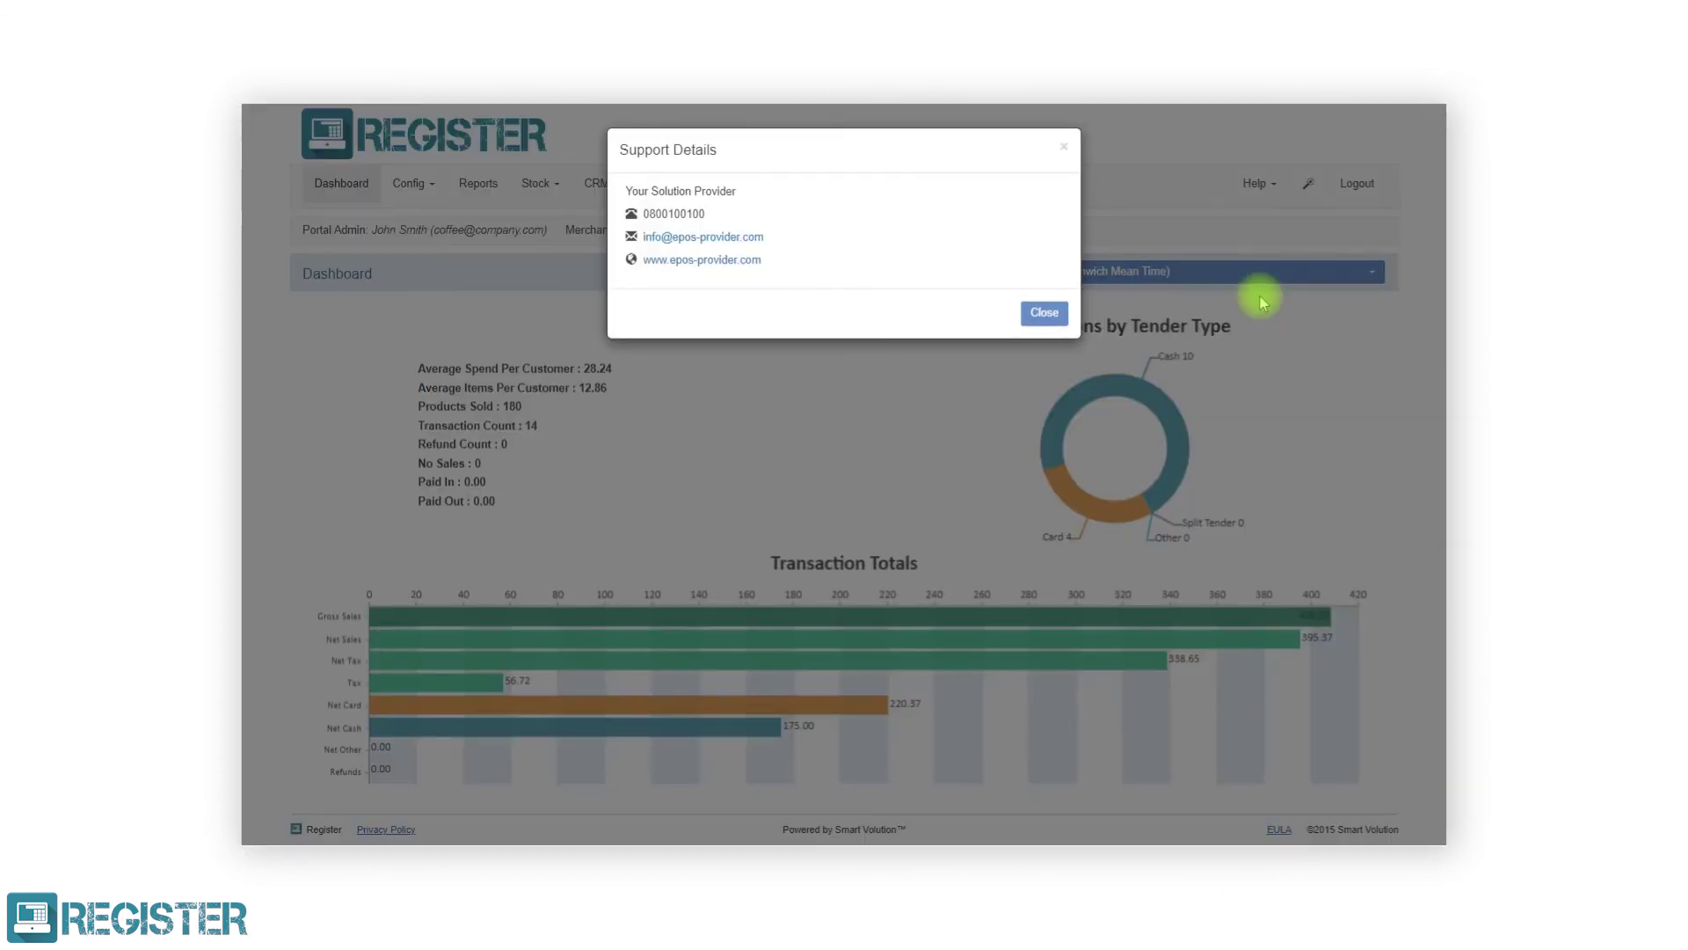